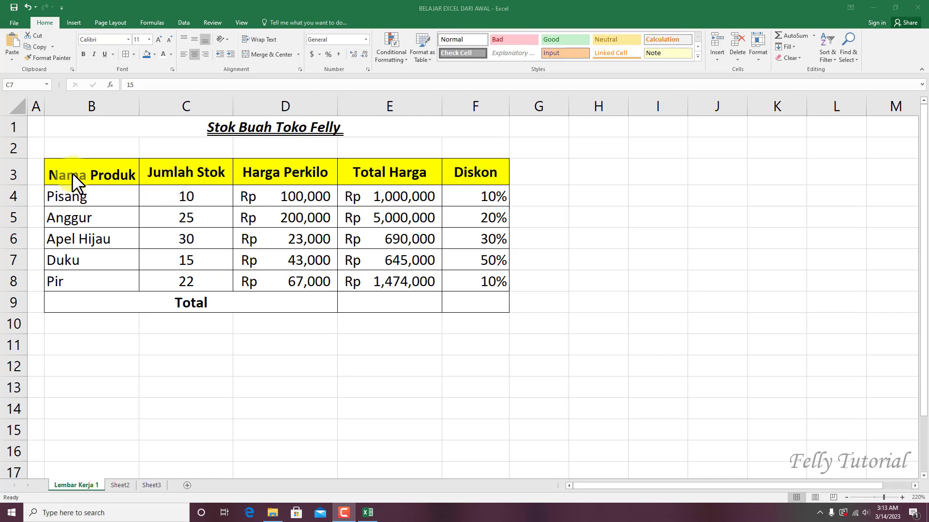
left_click_drag(89, 176, 193, 275)
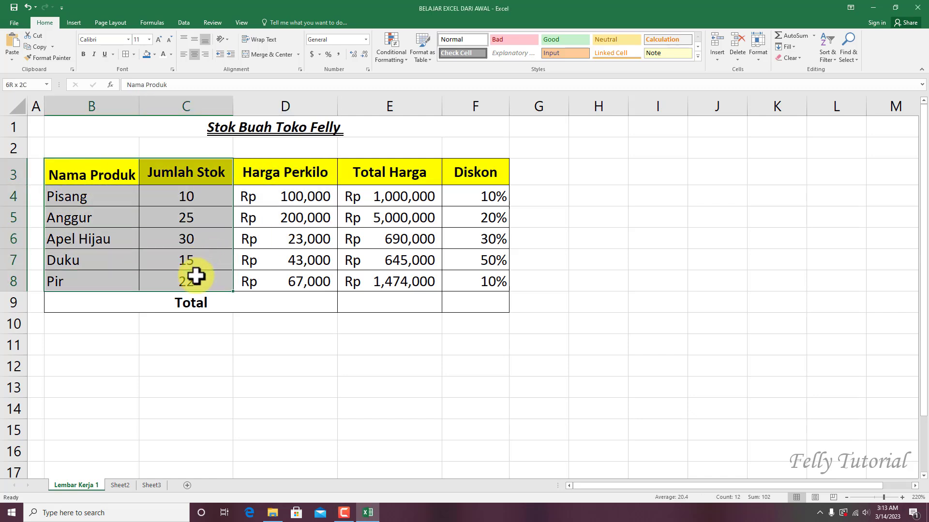
left_click(207, 214)
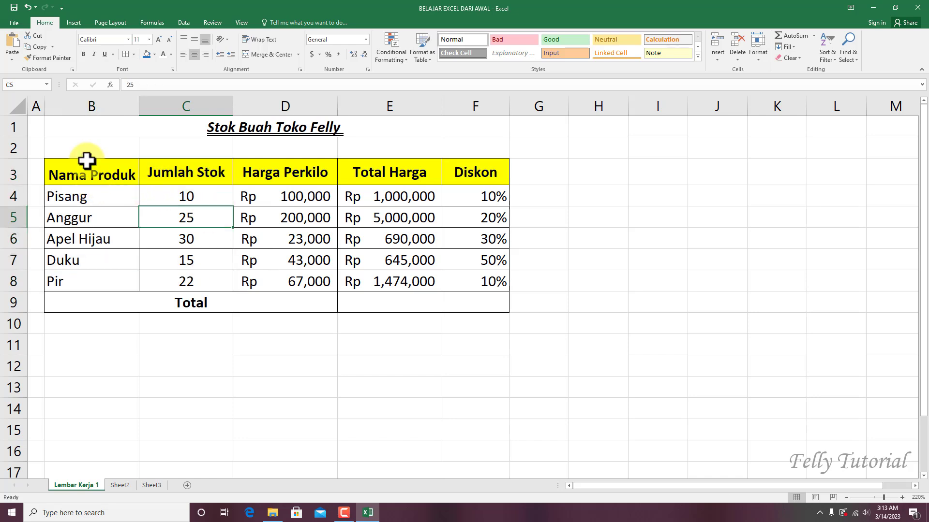
left_click(92, 175)
left_click_drag(154, 188, 201, 286)
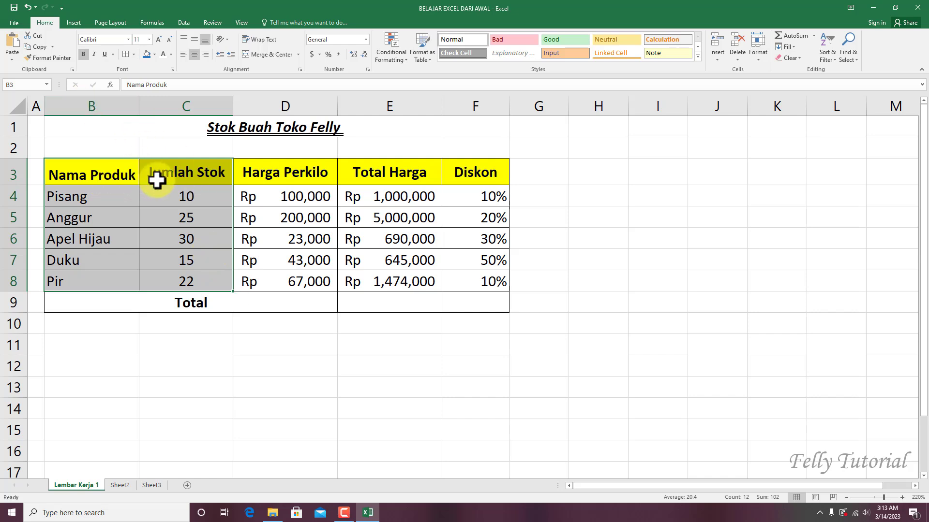
left_click_drag(102, 200, 187, 283)
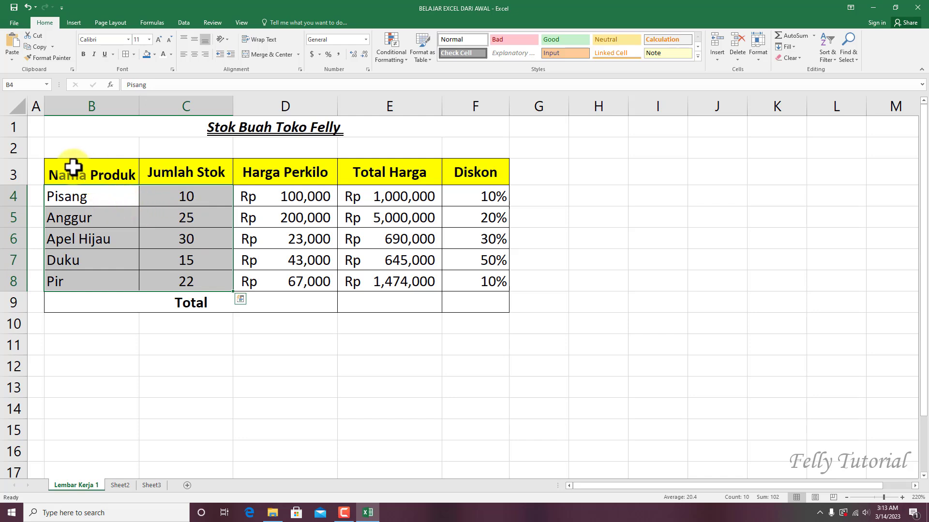
Insert the recommended Clustered Column chart from the Nama Produk and Jumlah Stok data in B3:C8
left_click_drag(71, 174, 153, 276)
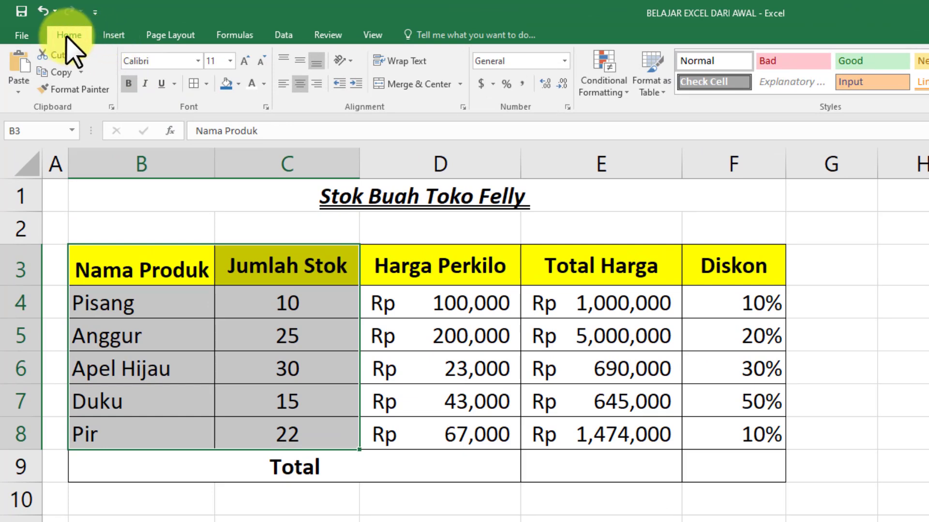
left_click(114, 35)
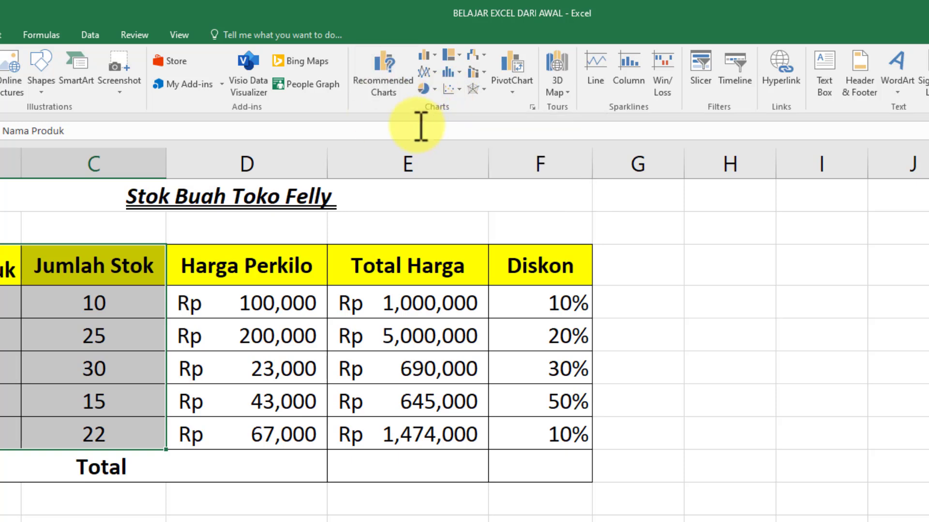
left_click(392, 81)
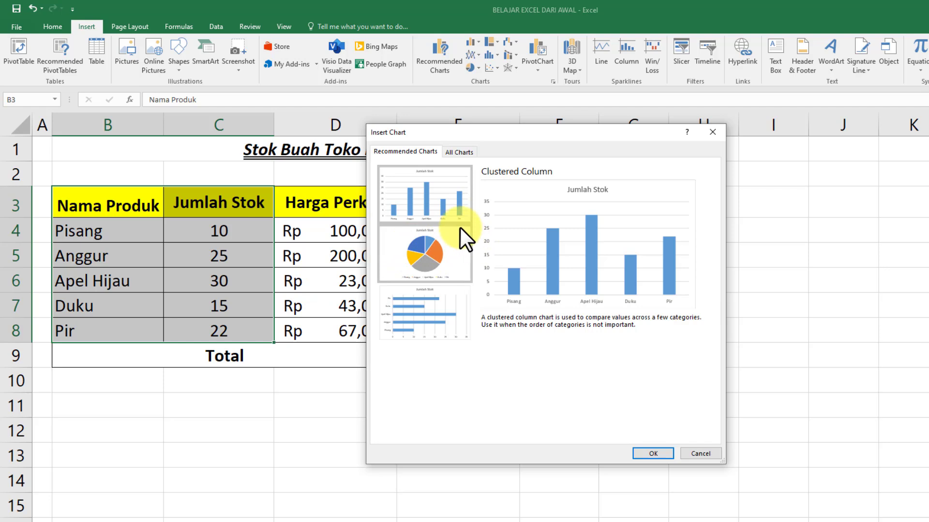
left_click(427, 249)
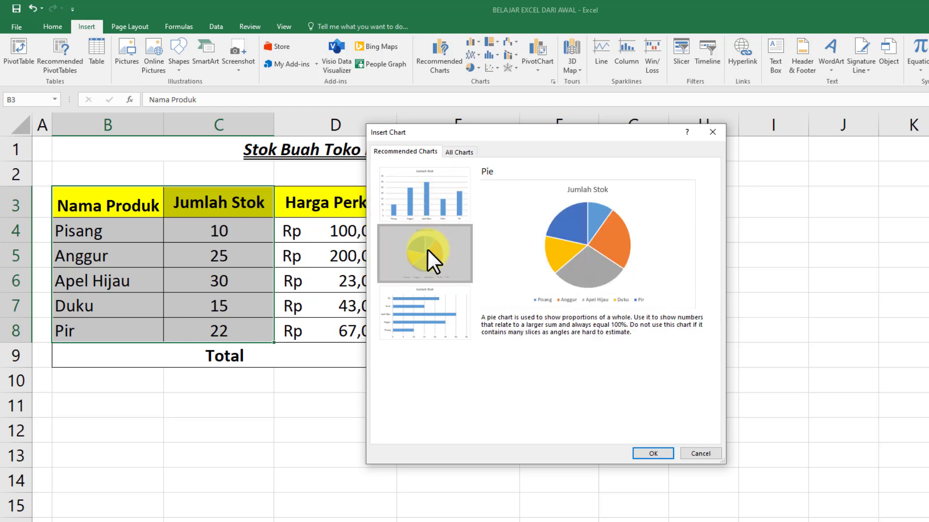
left_click(426, 205)
left_click(429, 315)
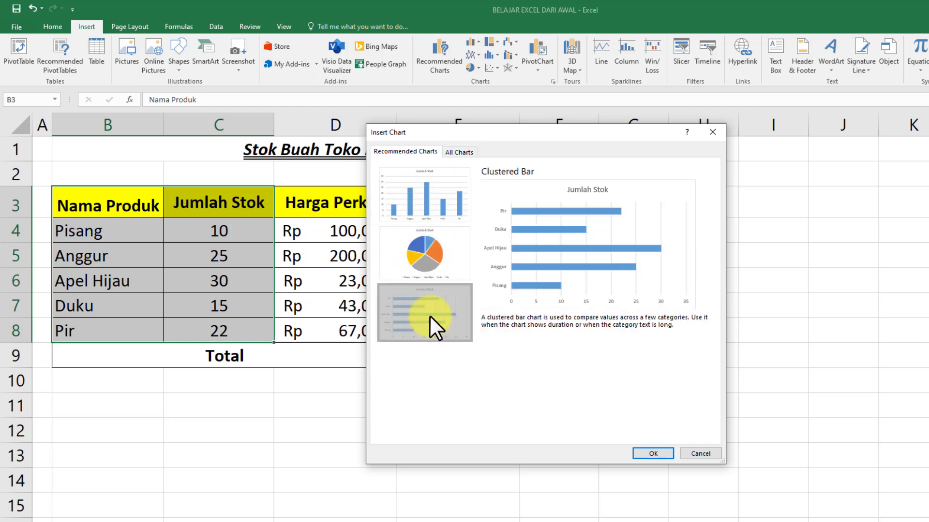
left_click(434, 263)
left_click(445, 208)
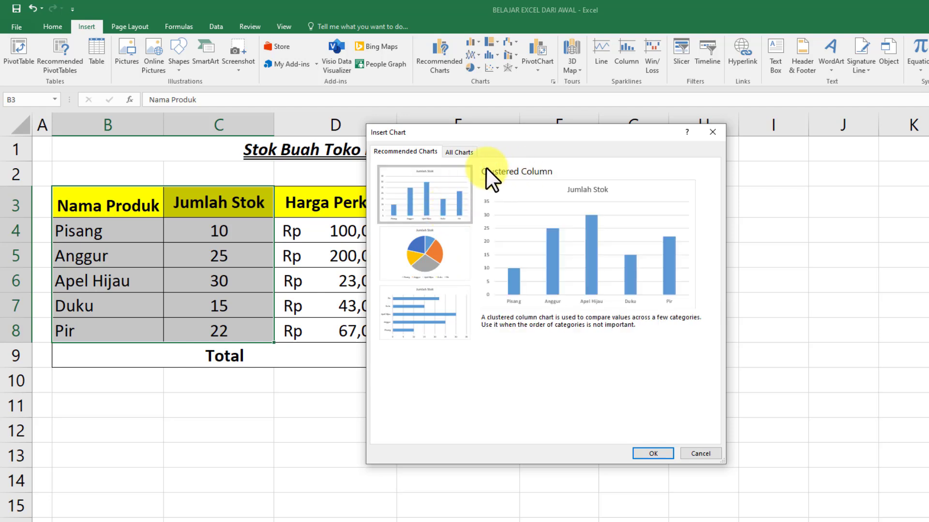
left_click(457, 153)
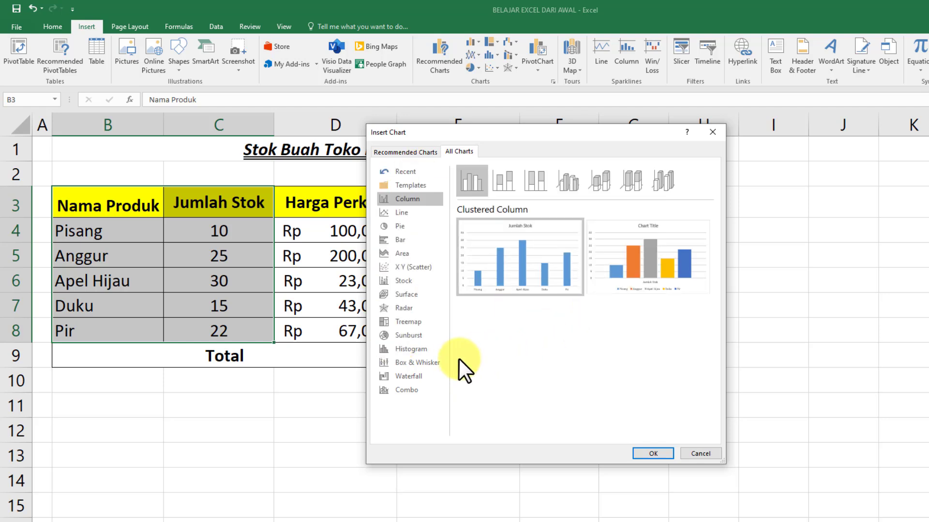
left_click(404, 152)
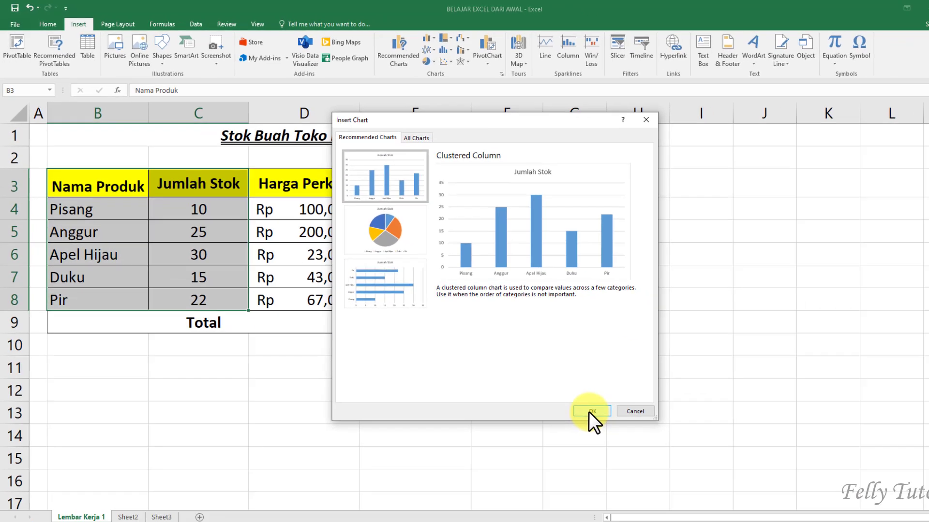
left_click(653, 453)
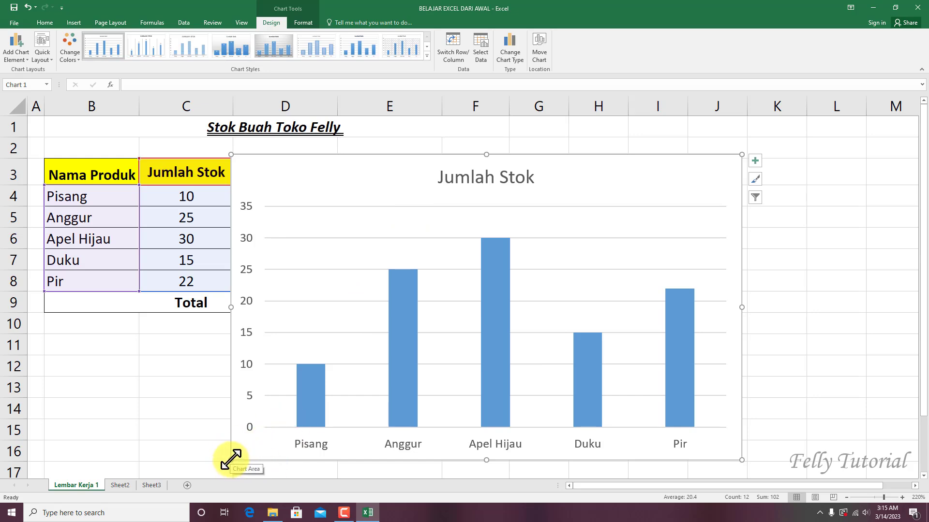
Shrink the Jumlah Stok chart and place it beside the table, spanning about columns G to L and rows 2 to 11
left_click_drag(232, 460, 453, 346)
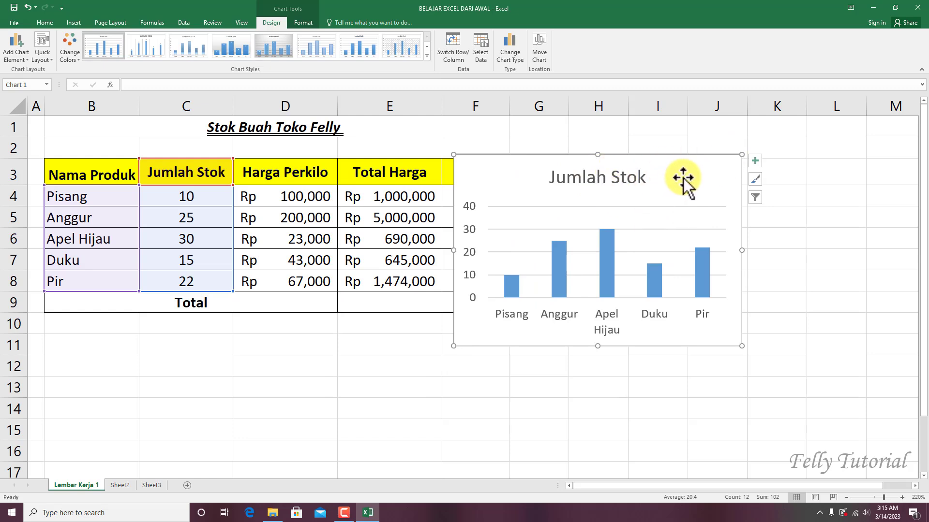
left_click_drag(673, 166, 762, 166)
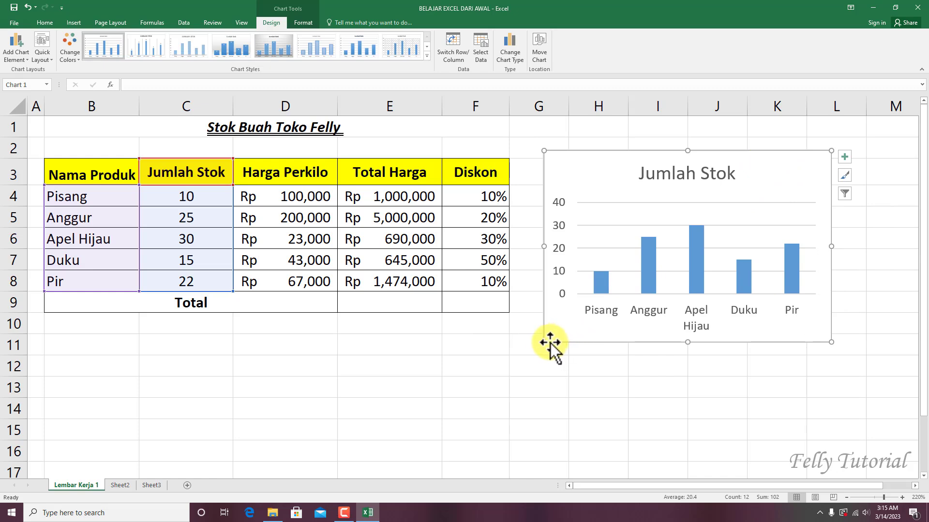
left_click_drag(545, 343, 522, 371)
left_click_drag(766, 169, 770, 150)
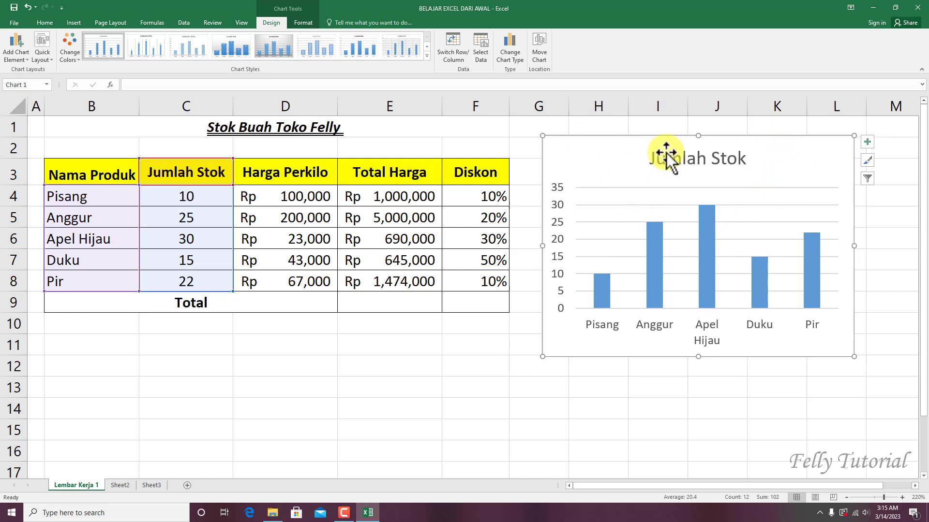
left_click(718, 160)
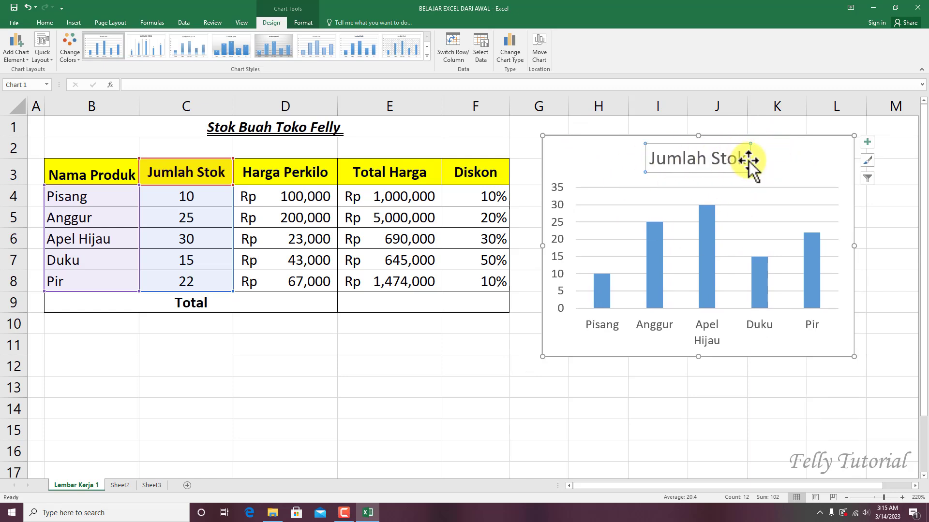
left_click(605, 188)
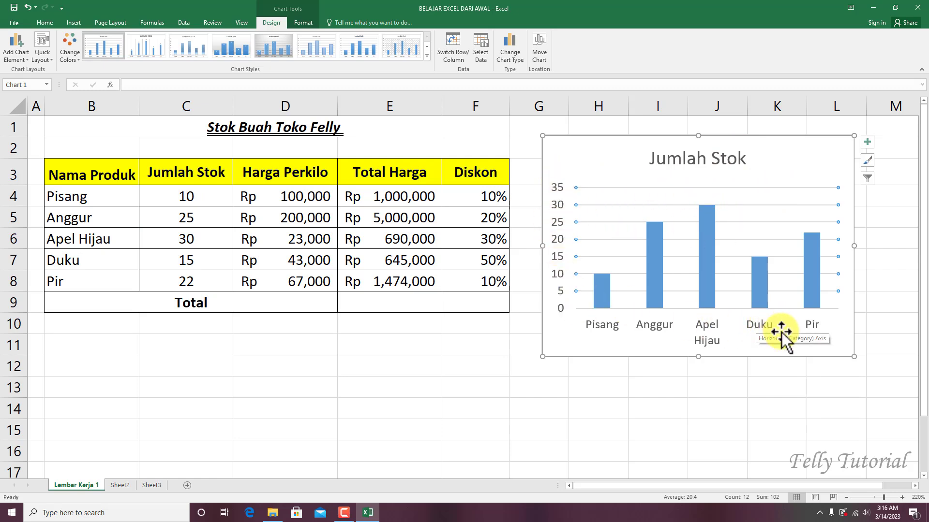
left_click(735, 385)
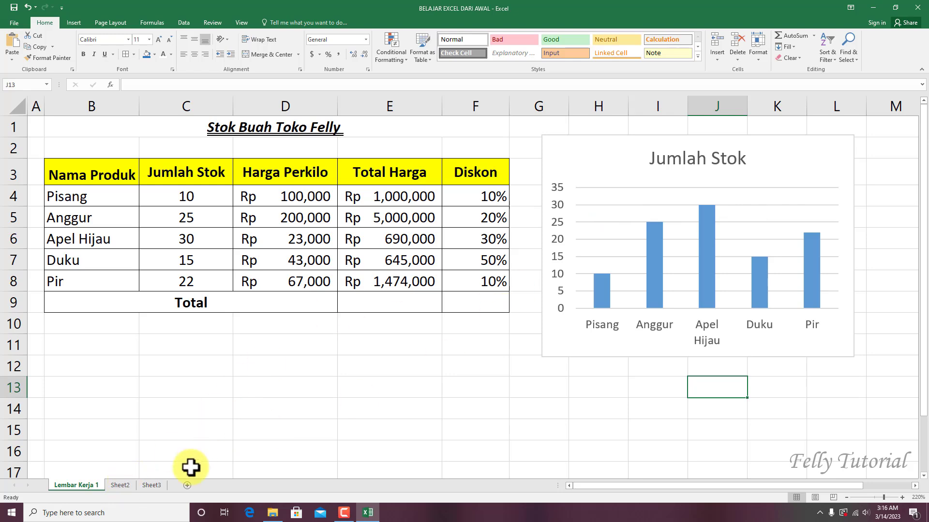
Center the header text in A1:D1 of the employee table on Sheet2
left_click(121, 485)
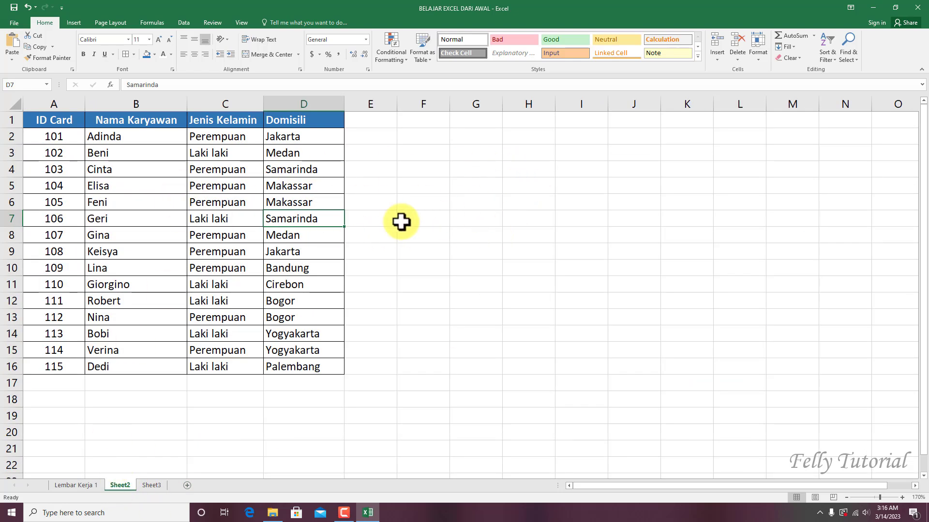
left_click(903, 497)
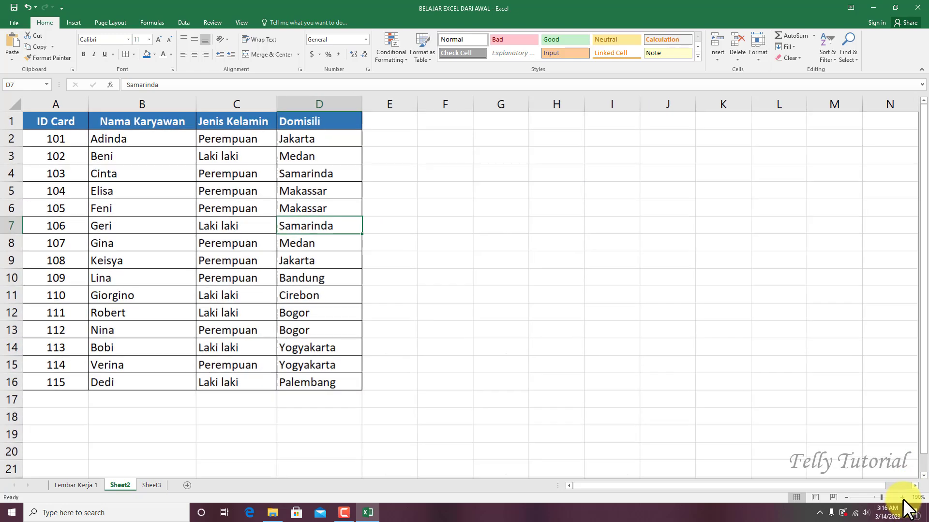
left_click(902, 497)
left_click_drag(63, 124, 317, 126)
key("ctrl+b")
left_click(194, 54)
left_click(246, 218)
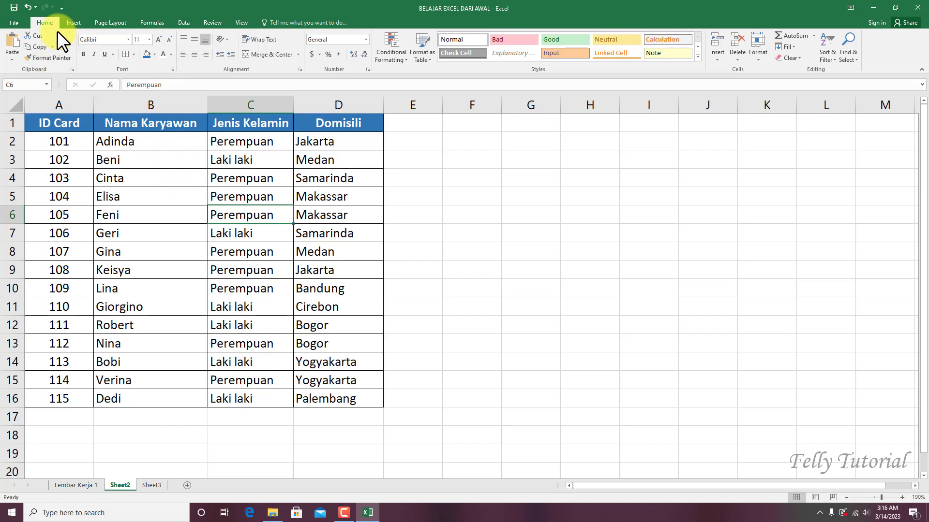
Add filters to the headers of the employee table in A1:D16
left_click(42, 137)
left_click_drag(42, 122, 338, 396)
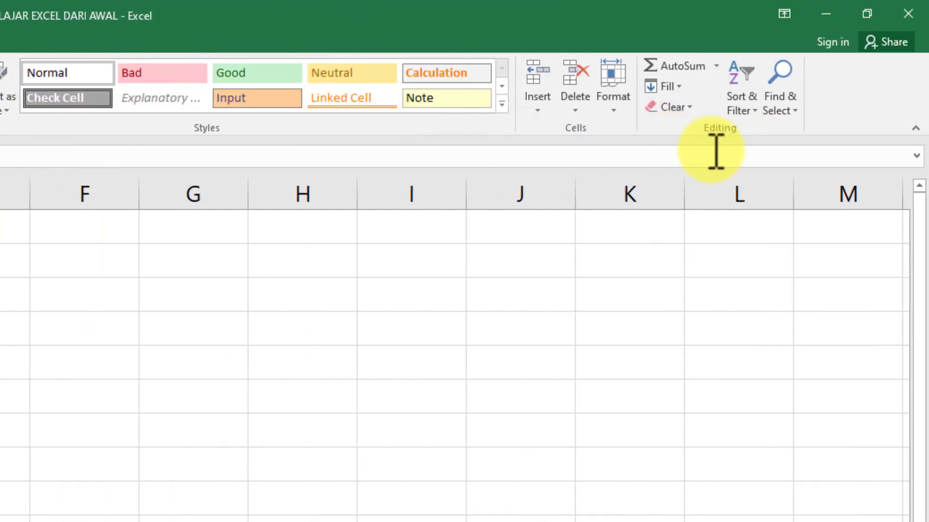
left_click(741, 109)
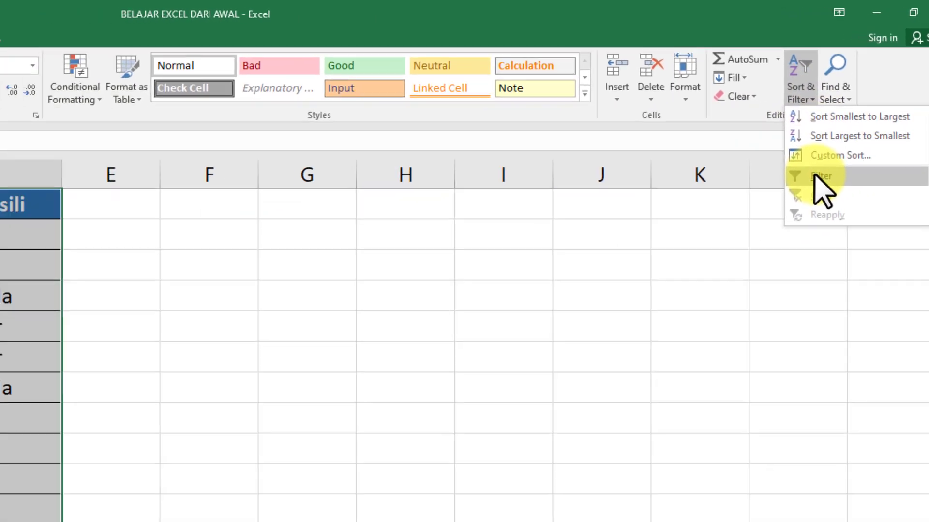
left_click(764, 196)
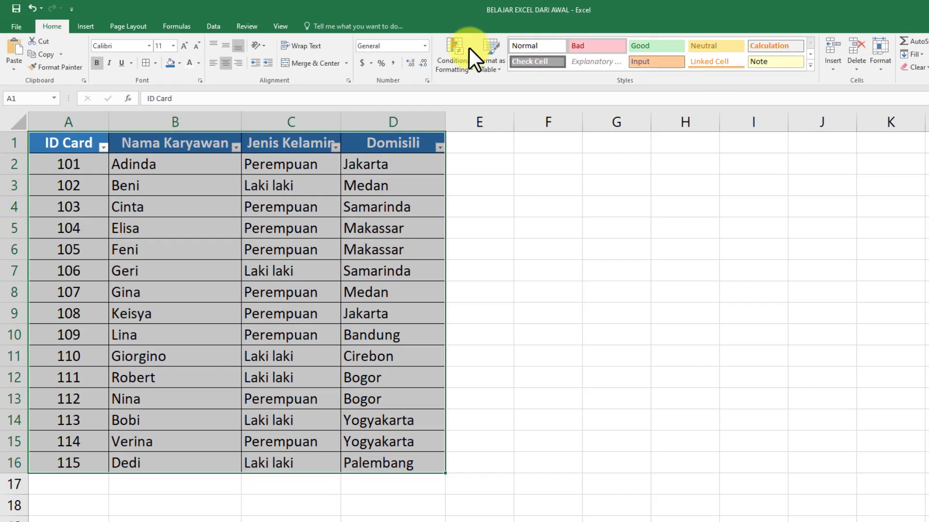
left_click(269, 190)
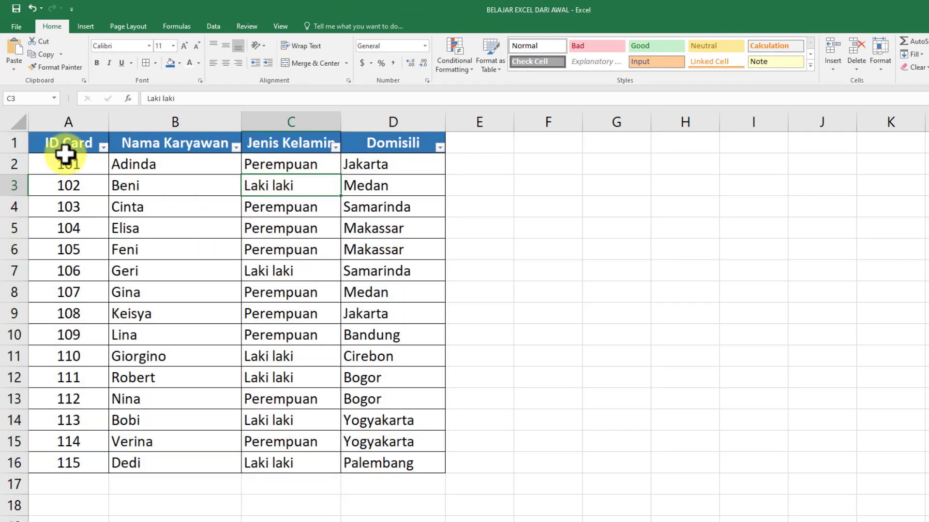
left_click(103, 147)
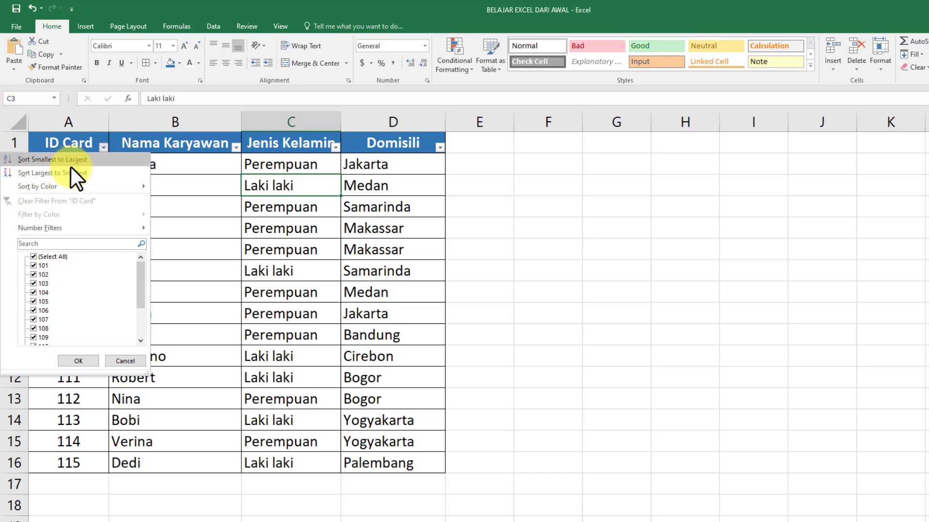
mouse_move(43, 192)
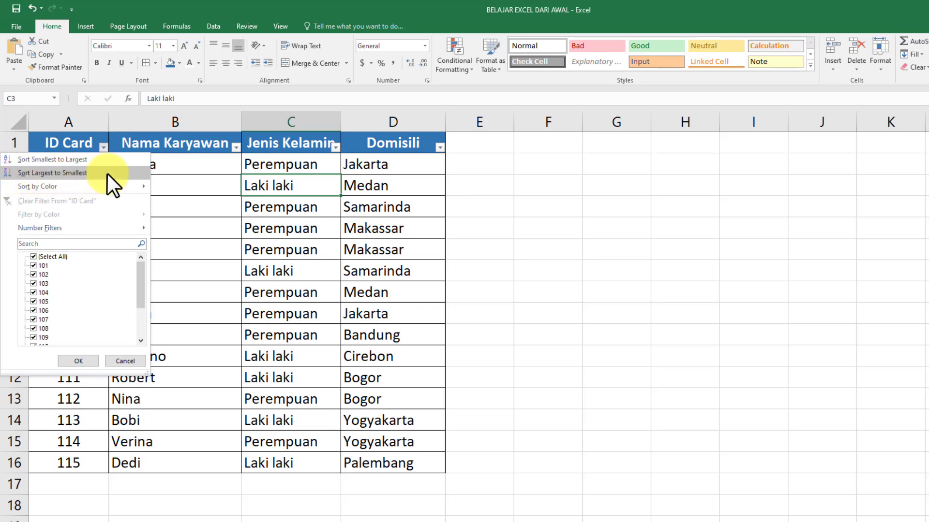
left_click(166, 176)
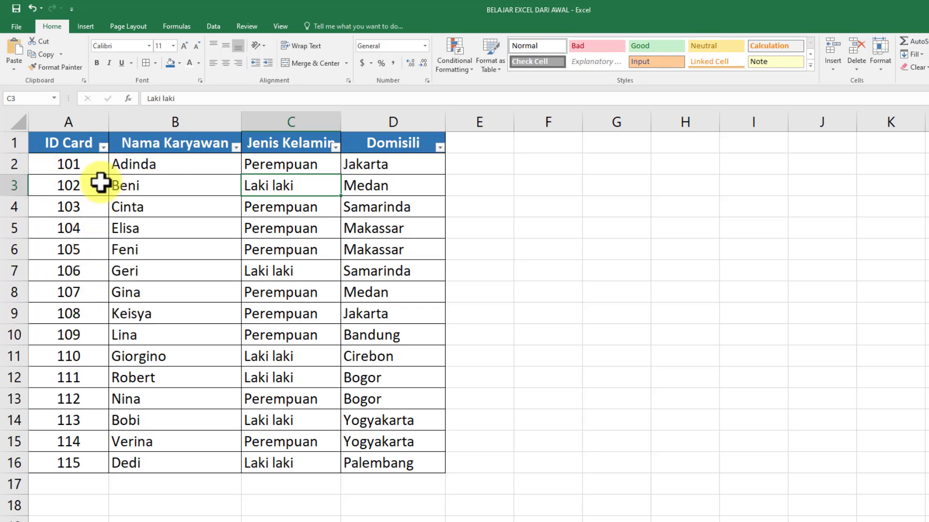
Sort the employee table by ID Card from largest to smallest
left_click(103, 147)
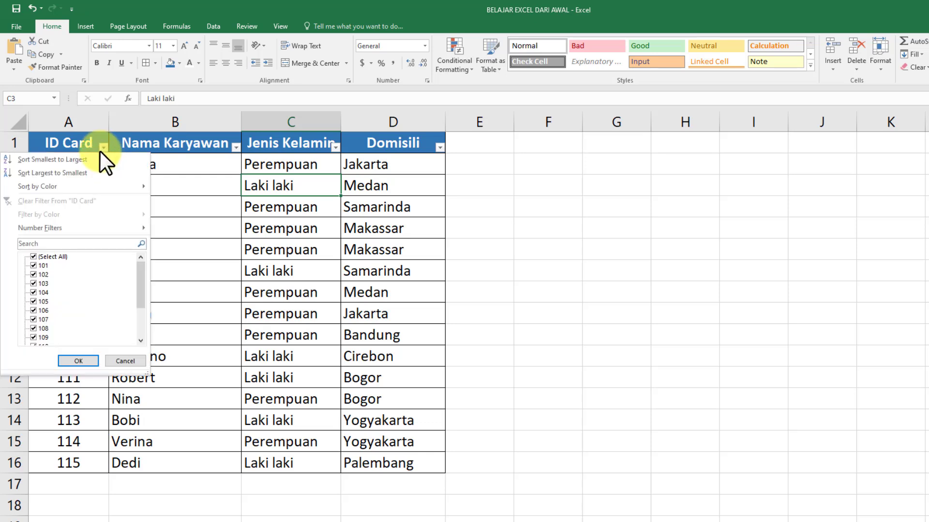
left_click(56, 175)
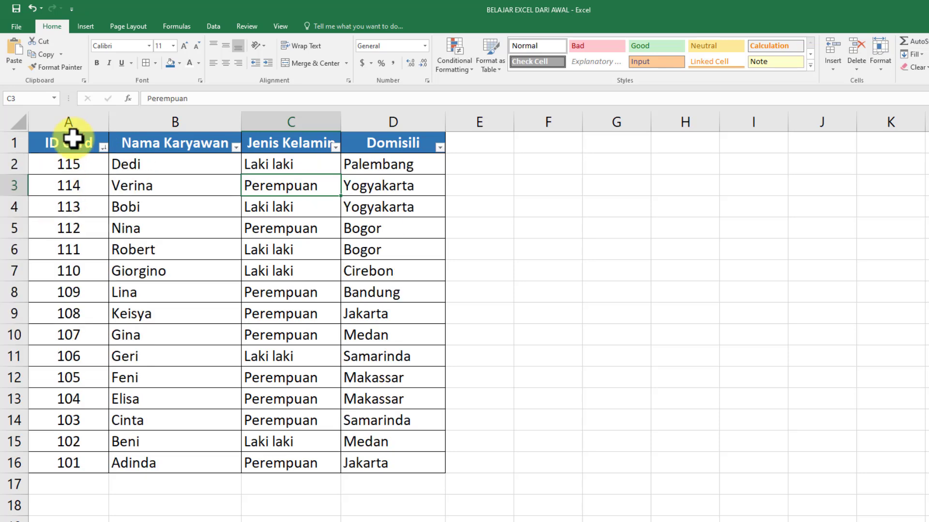
left_click(57, 168)
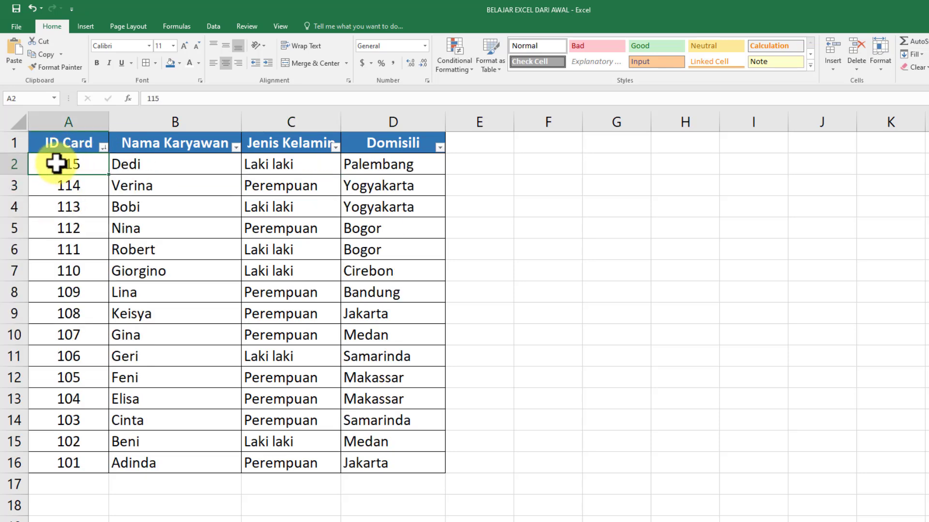
Sort the employee table by ID Card from smallest to largest
left_click(103, 147)
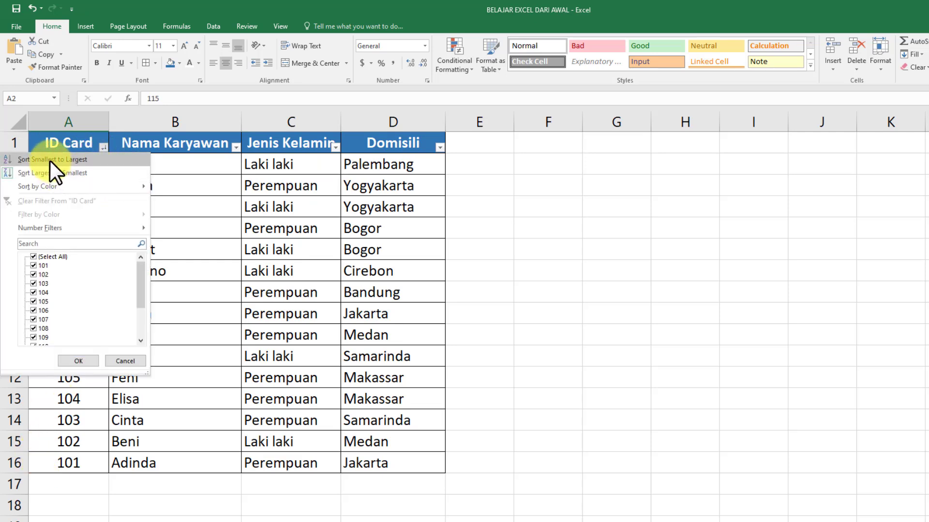
left_click(50, 160)
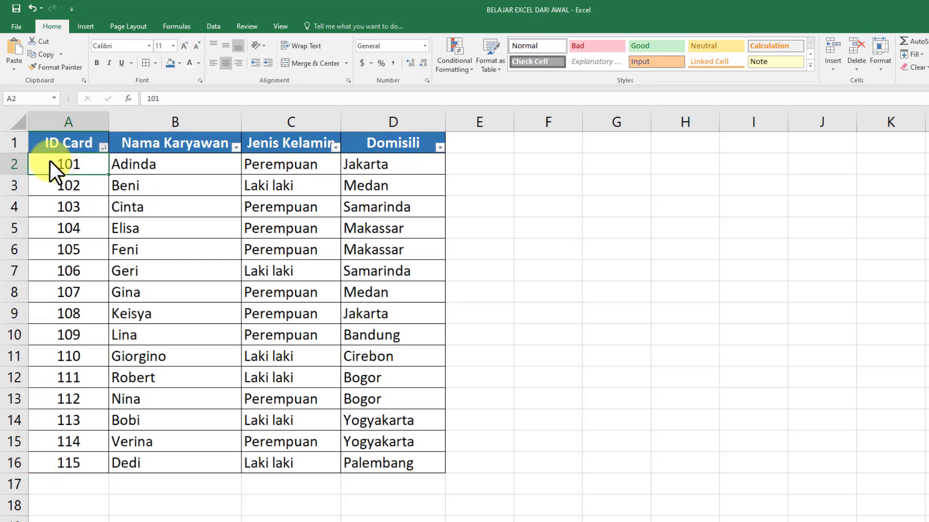
Filter the ID Card column of the employee table to show only its five lowest values
left_click(102, 147)
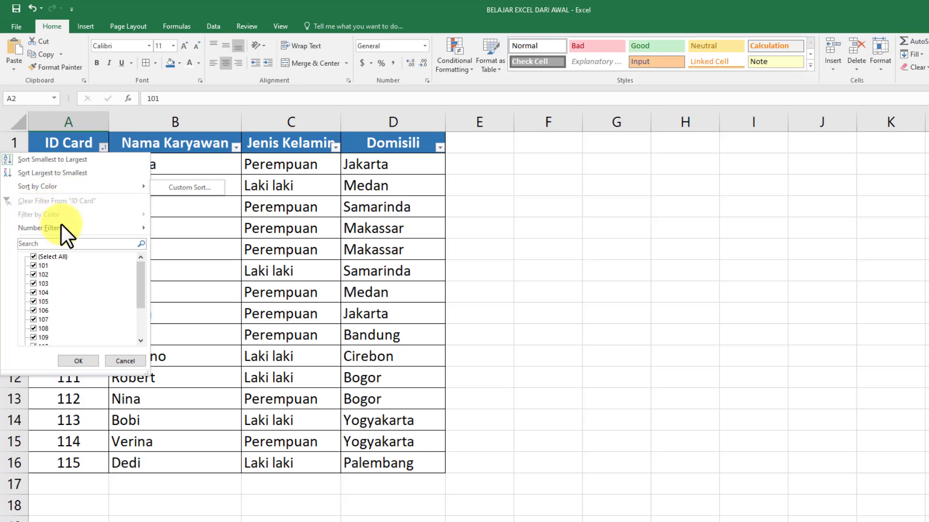
mouse_move(54, 230)
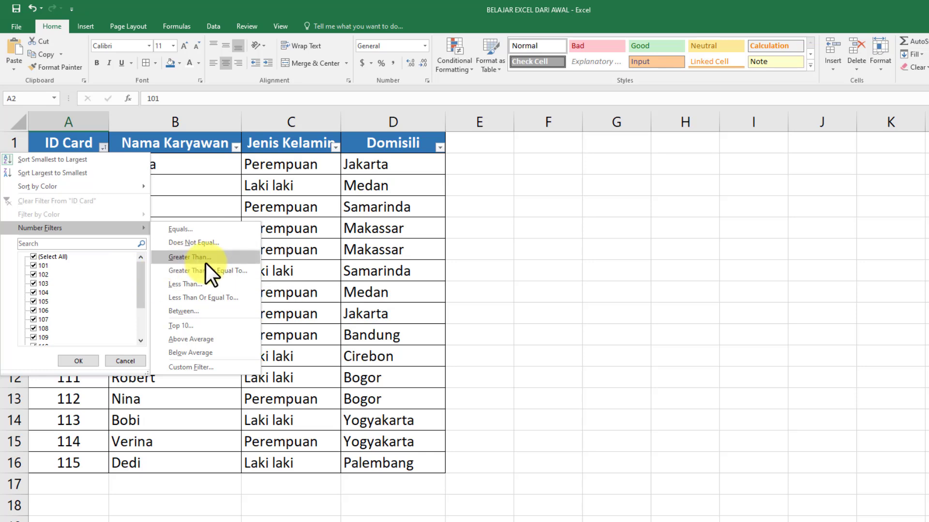
left_click(164, 206)
left_click(102, 147)
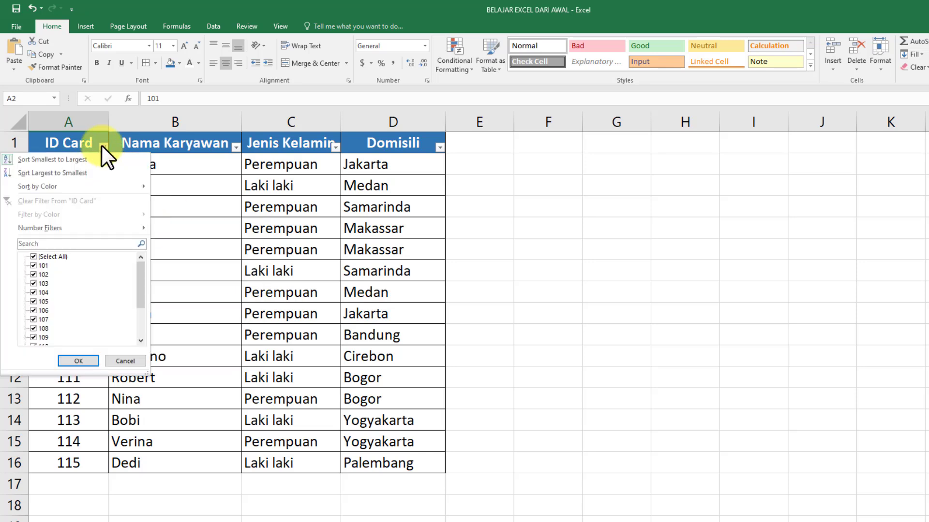
left_click(44, 257)
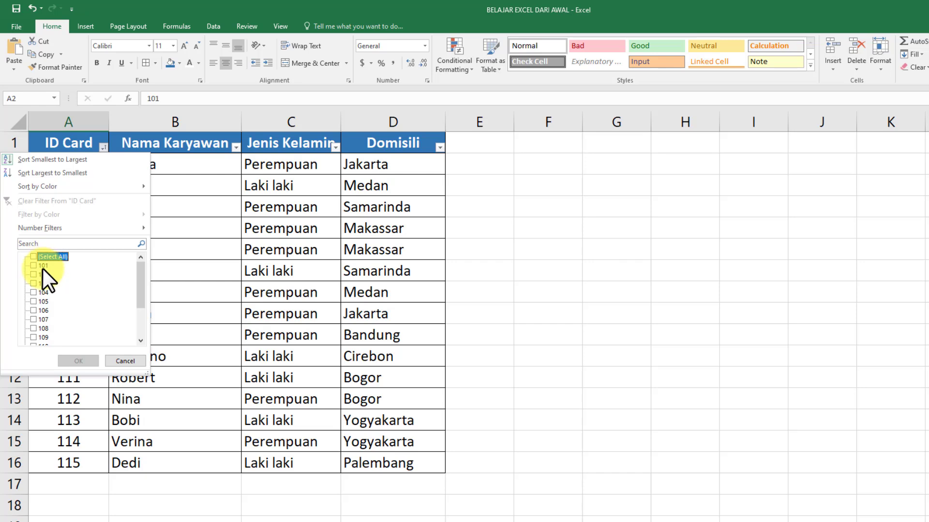
left_click(43, 265)
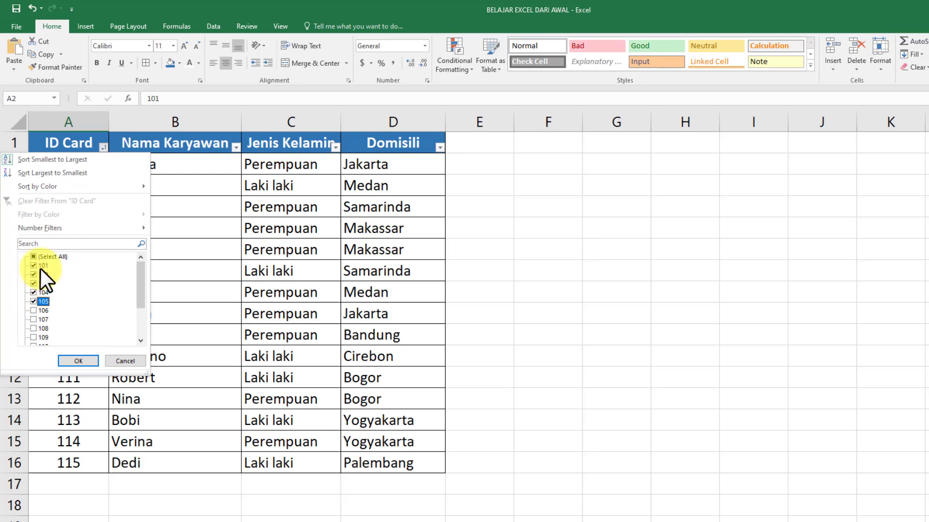
left_click(82, 360)
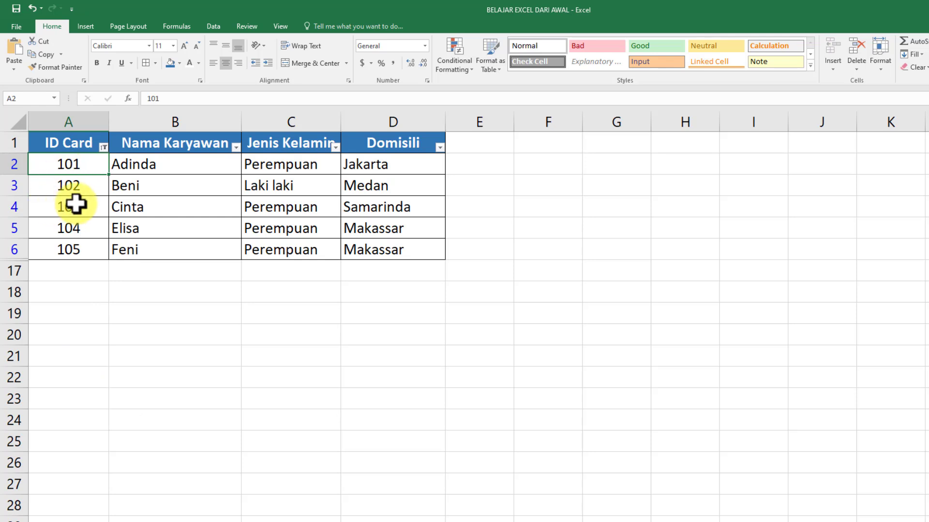
Select all values in the ID Card filter to show every employee row again
left_click(103, 146)
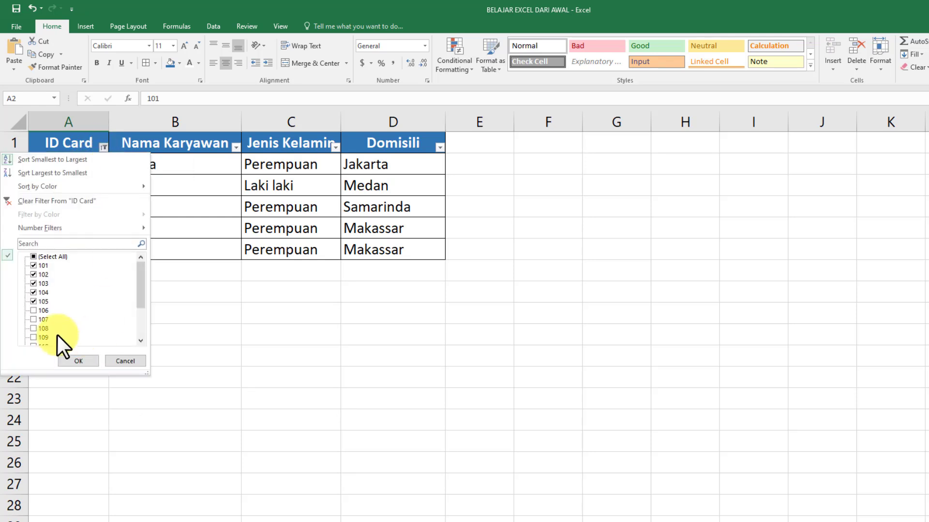
left_click(43, 258)
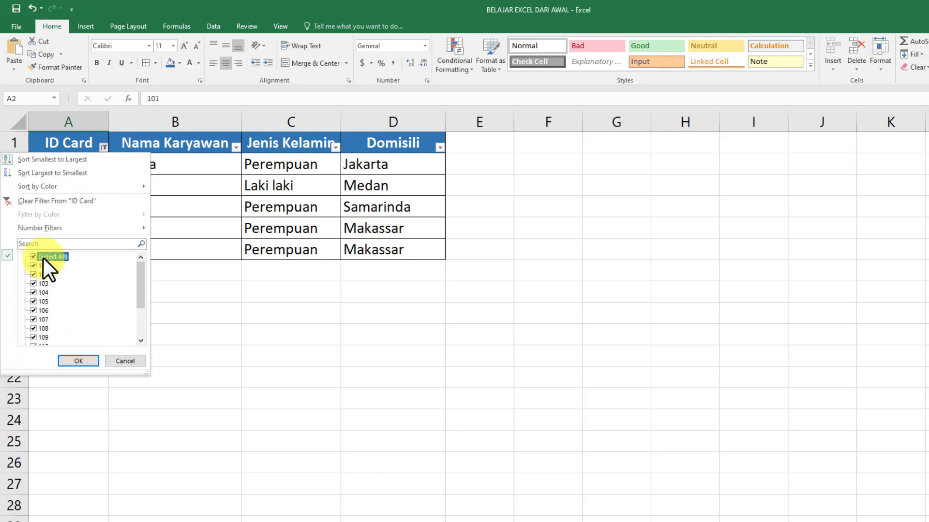
left_click(79, 360)
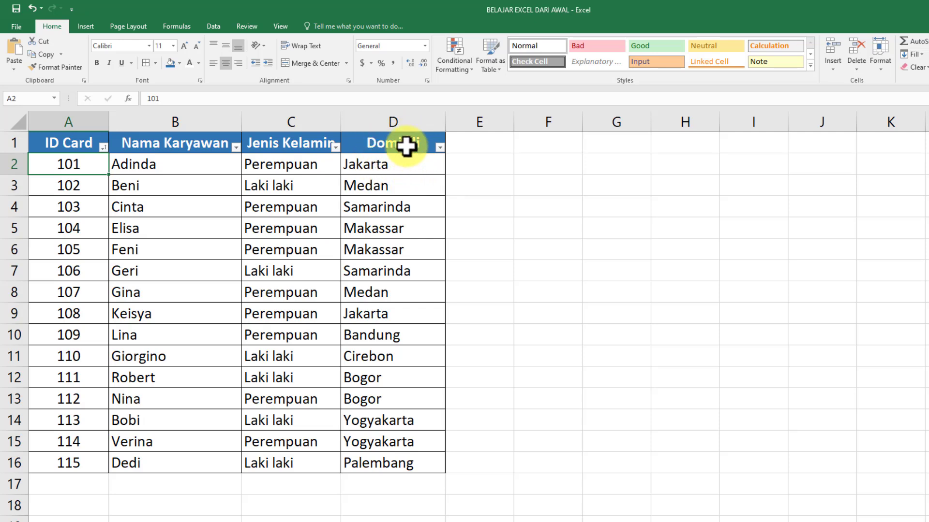
Filter the Domisili column of the employee table to show only Bandung and Makassar
left_click(440, 147)
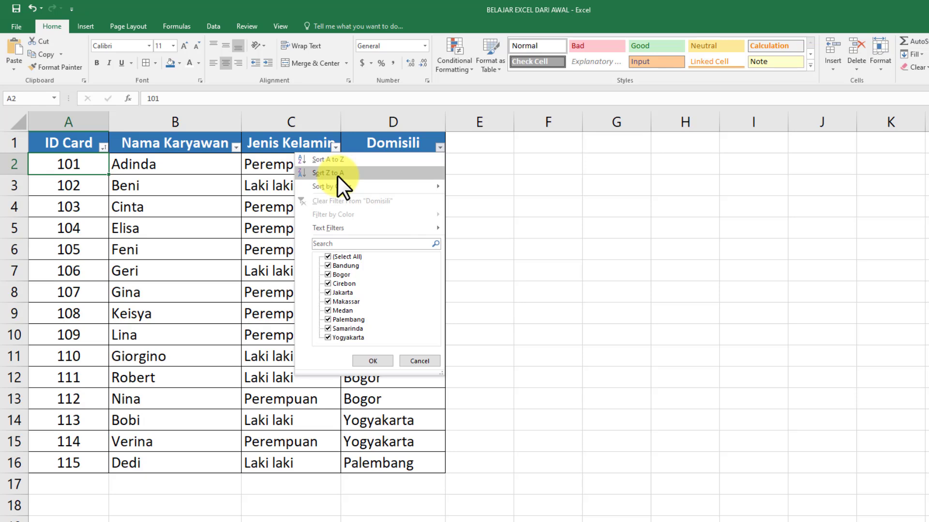
mouse_move(338, 186)
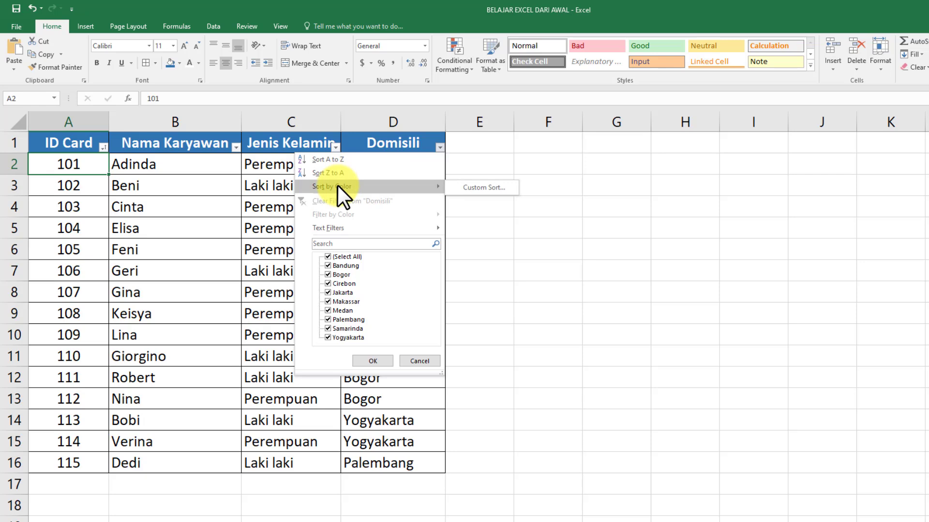
mouse_move(334, 226)
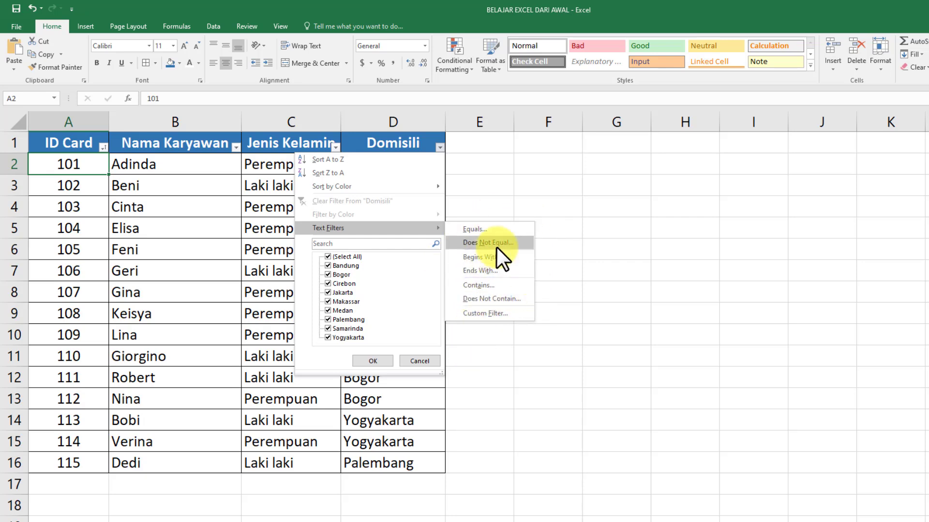
left_click(350, 257)
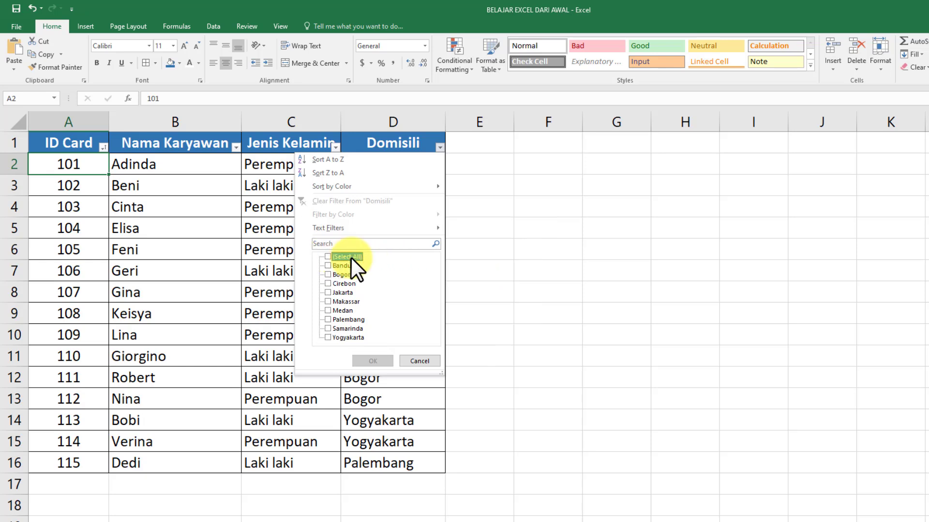
left_click(350, 256)
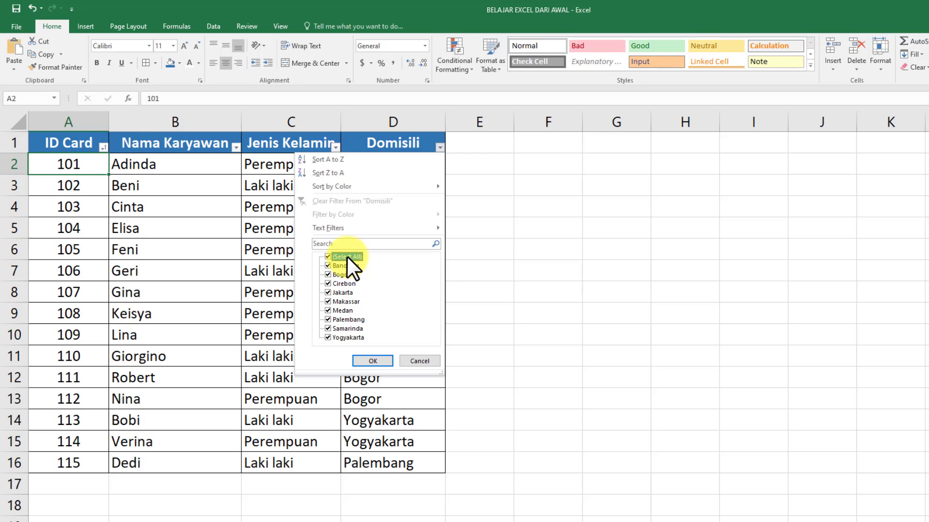
left_click(346, 256)
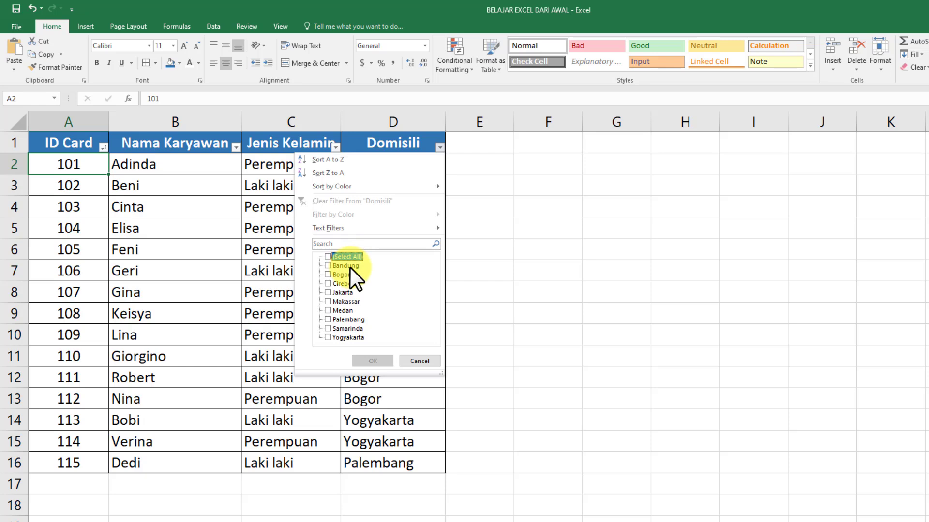
left_click(349, 267)
left_click(339, 301)
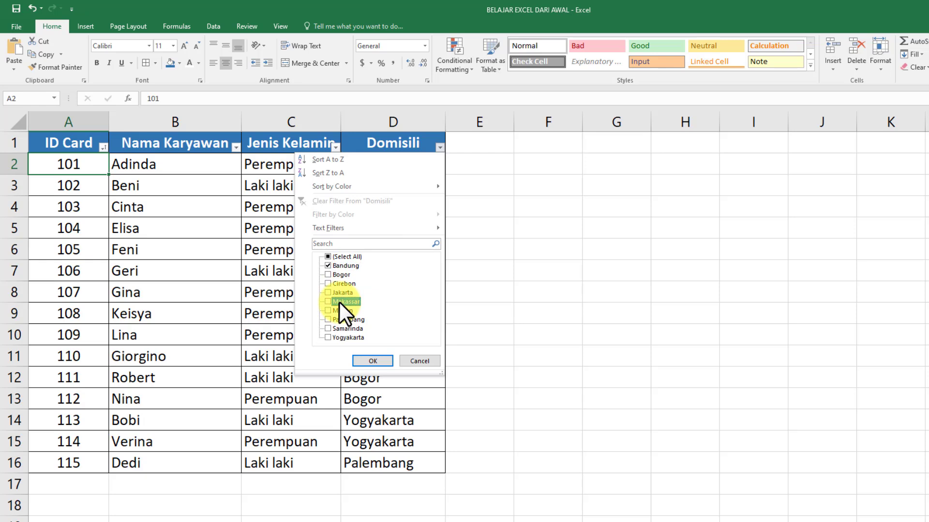
left_click(359, 362)
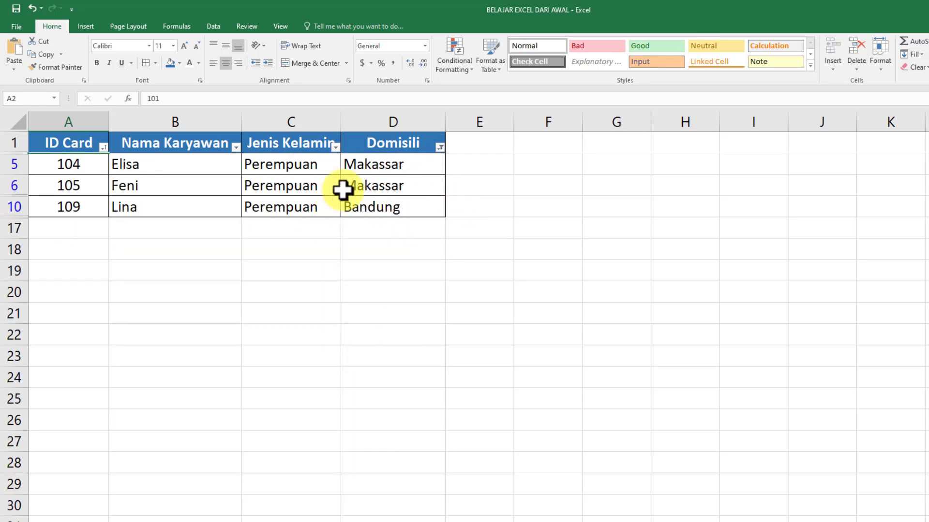
Restore all values in the Domisili filter and remove the filters from the employee table's headers
left_click(439, 147)
left_click(343, 258)
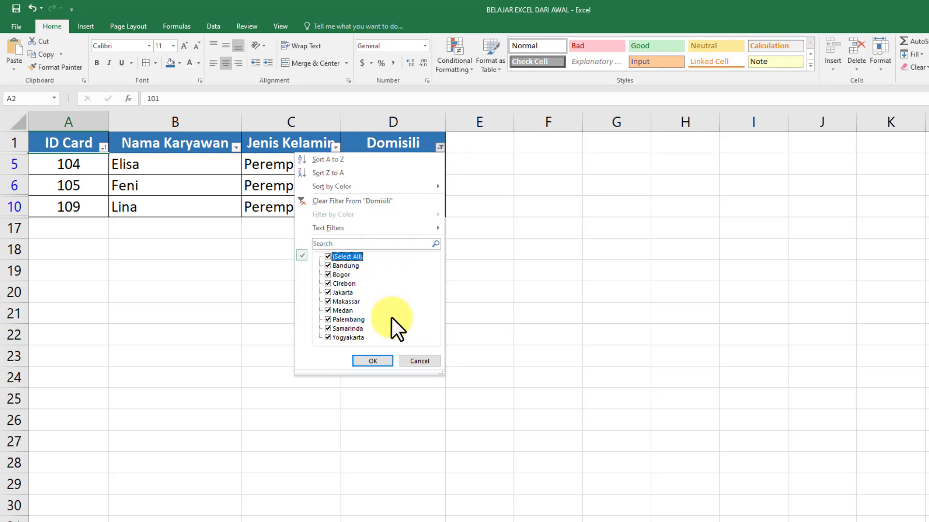
left_click(370, 362)
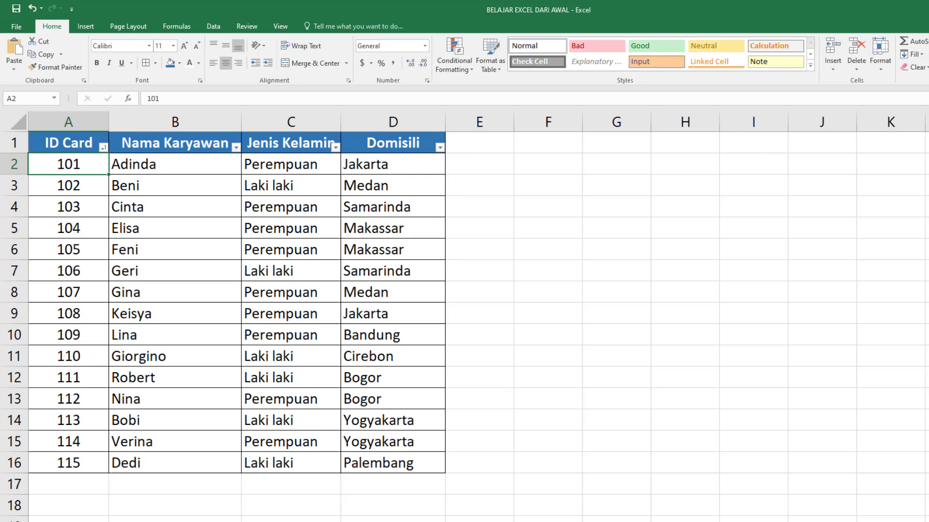
key("ctrl+shift+l")
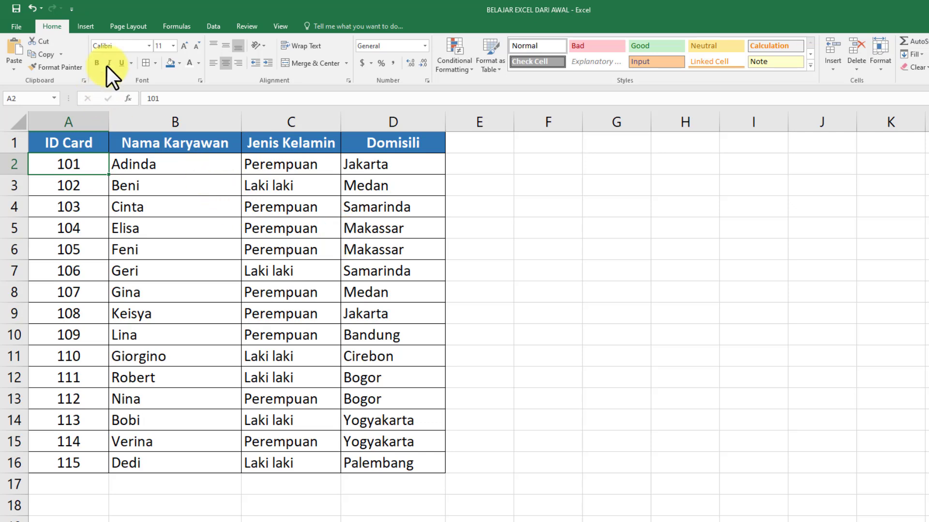
left_click(213, 27)
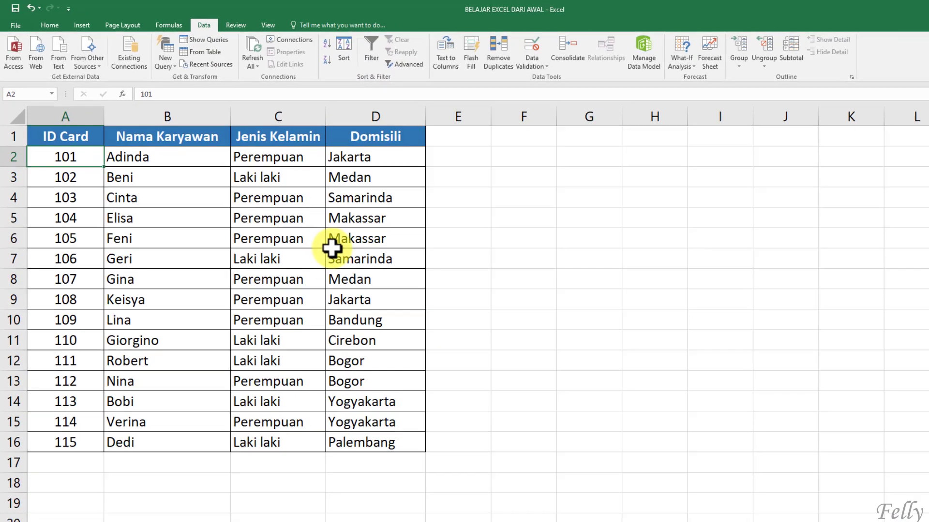
left_click(347, 256)
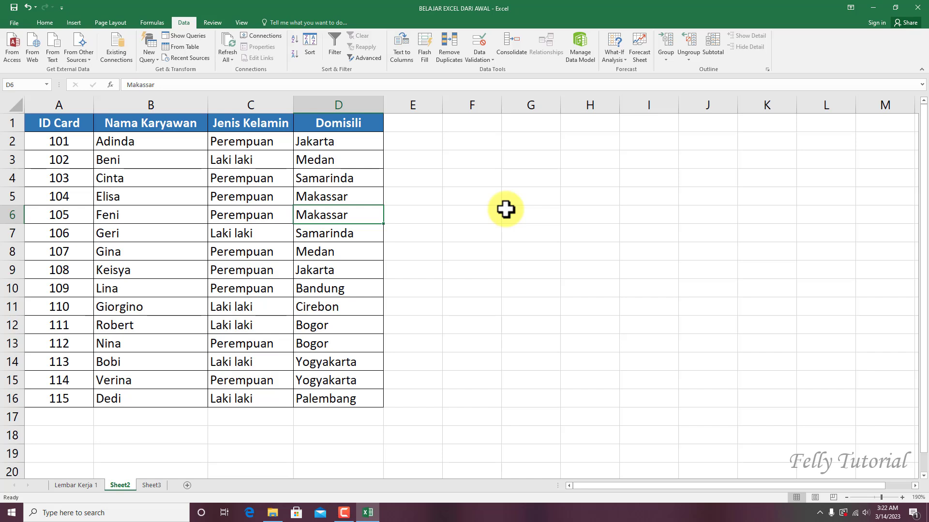
left_click(224, 192)
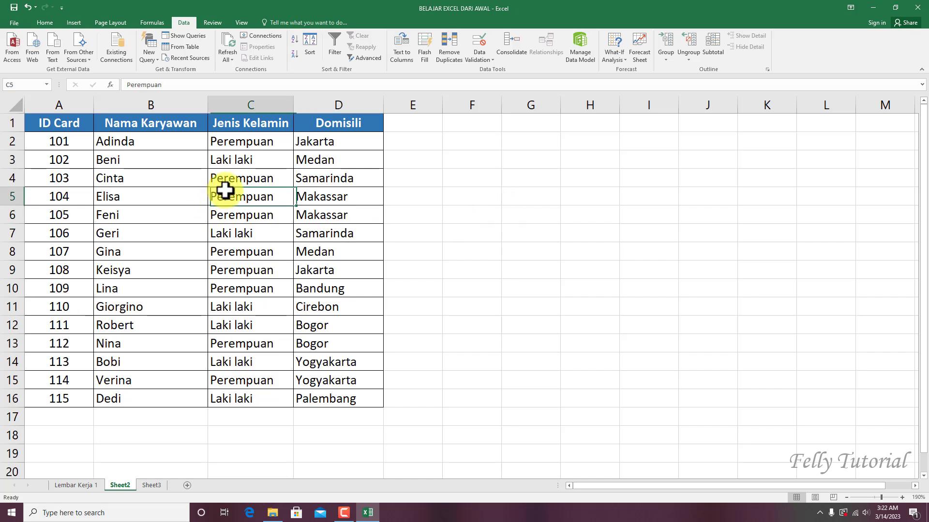
left_click(245, 144)
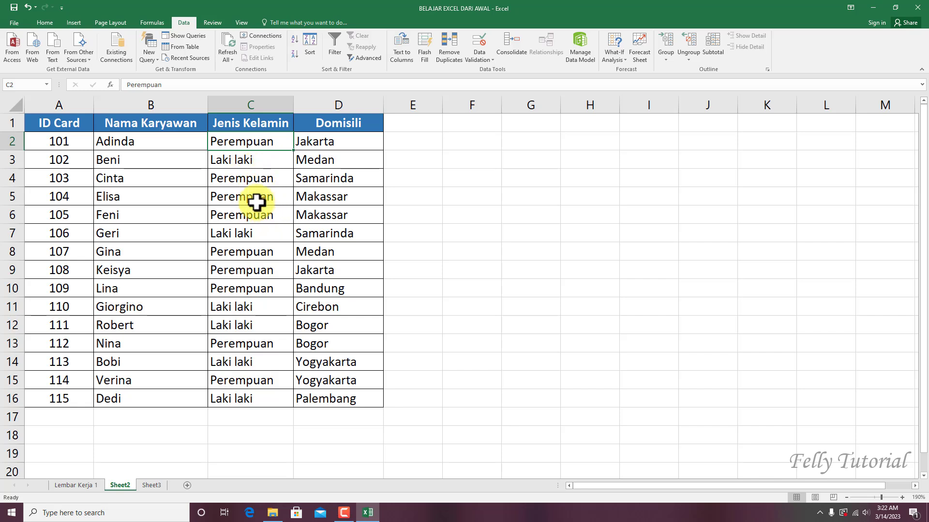
left_click(268, 178)
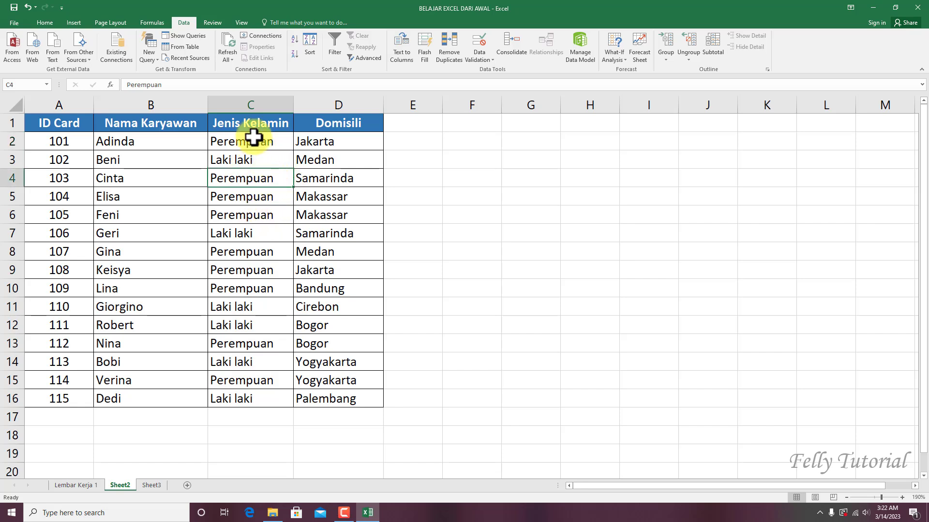
Highlight cells equal to "Perempuan" in C2:C16 with conditional formatting, using Green Fill with Dark Green Text
left_click_drag(251, 141, 220, 395)
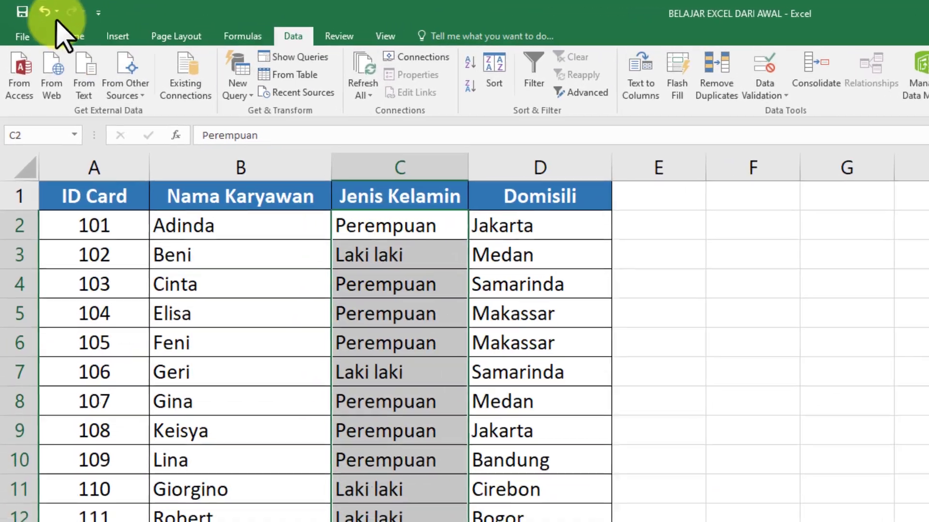
left_click(70, 35)
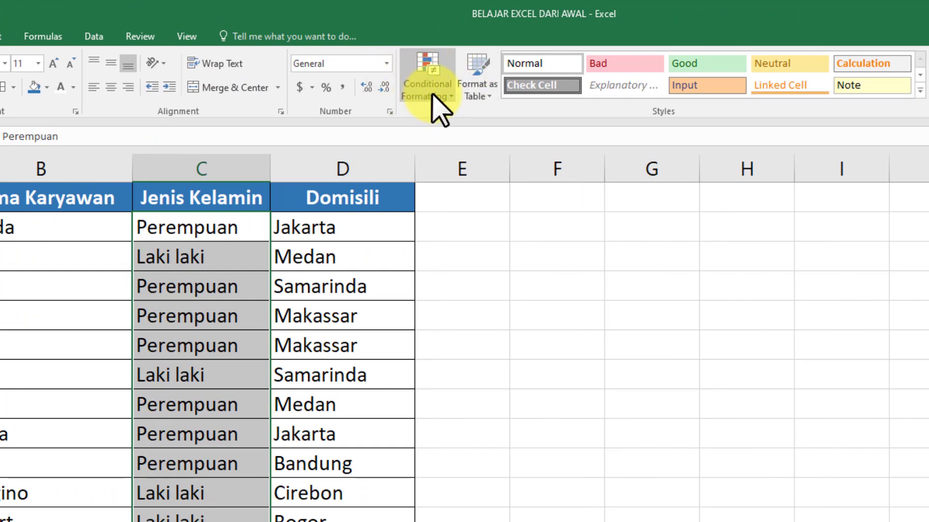
left_click(442, 102)
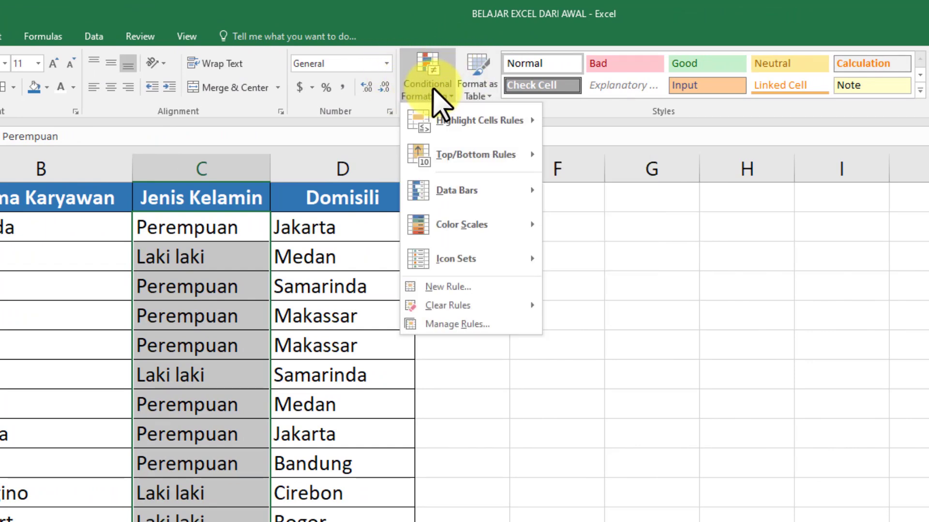
mouse_move(455, 131)
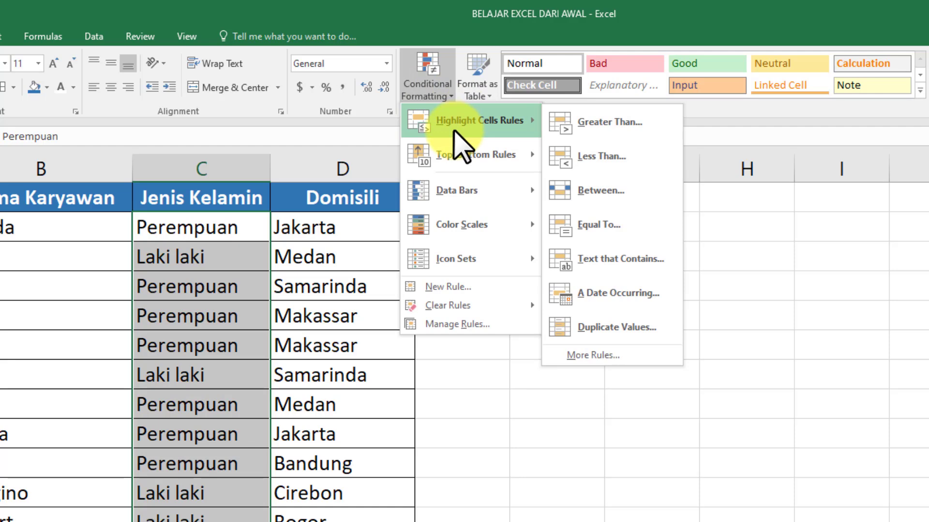
left_click(598, 229)
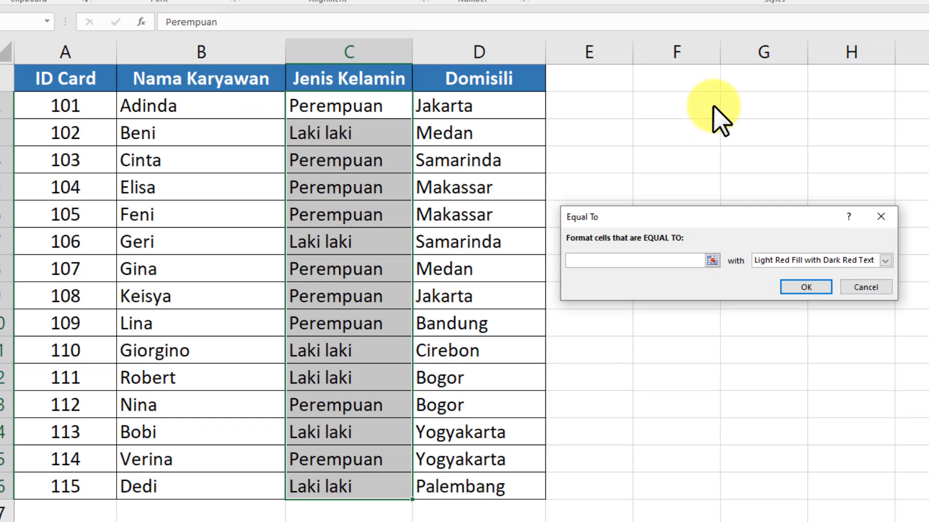
type("Perempuan")
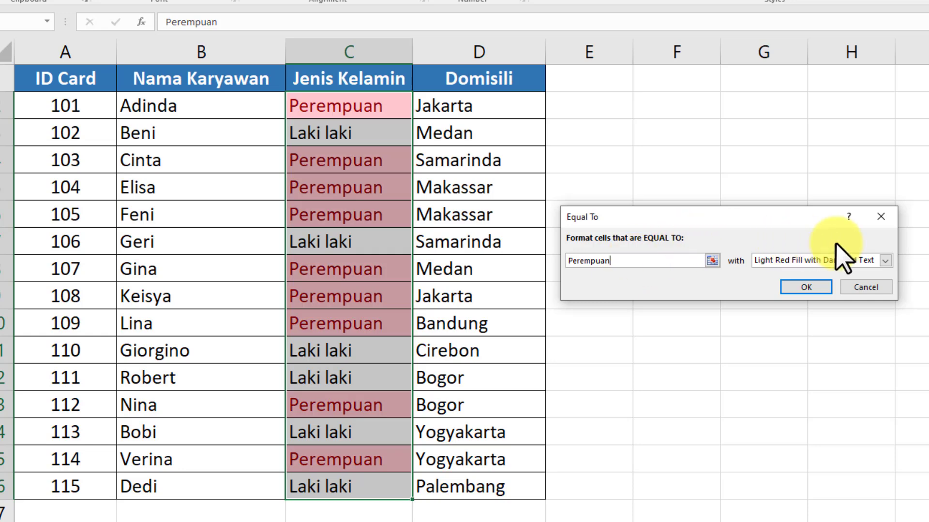
left_click(884, 261)
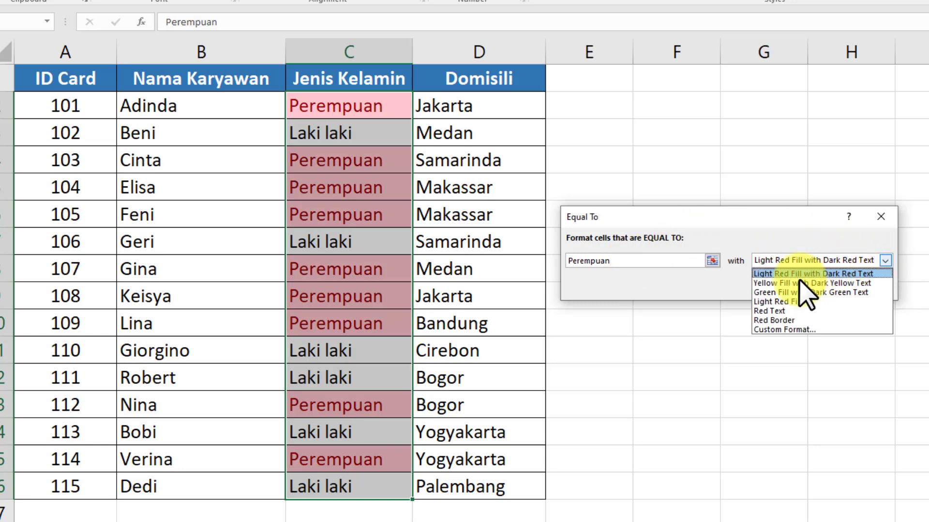
left_click(788, 293)
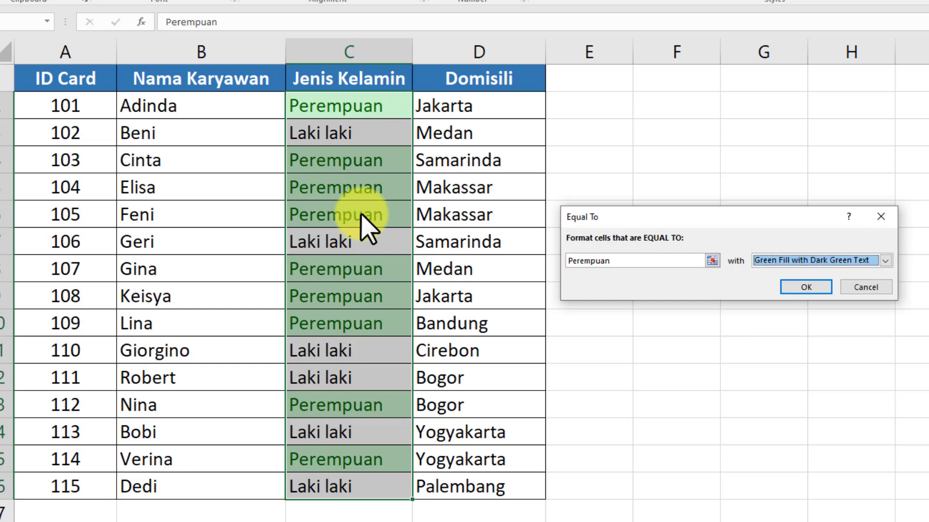
left_click(806, 286)
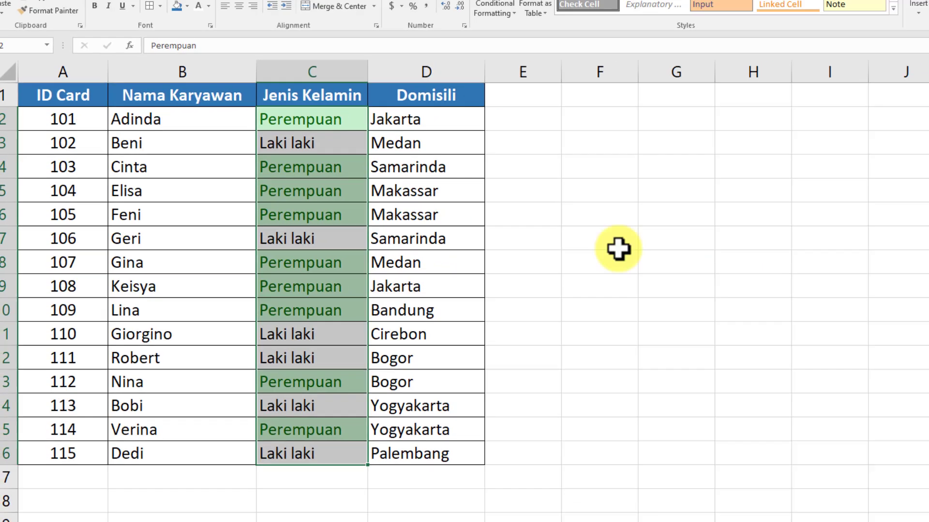
left_click(432, 132)
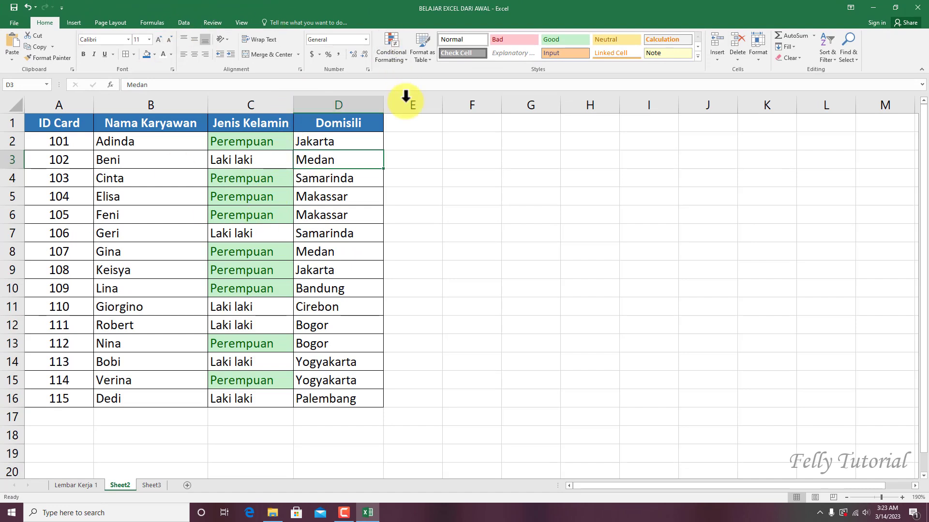
Test the highlight rule by entering "Perempuan" in C3, and restore the cell to "Laki laki"
left_click(259, 161)
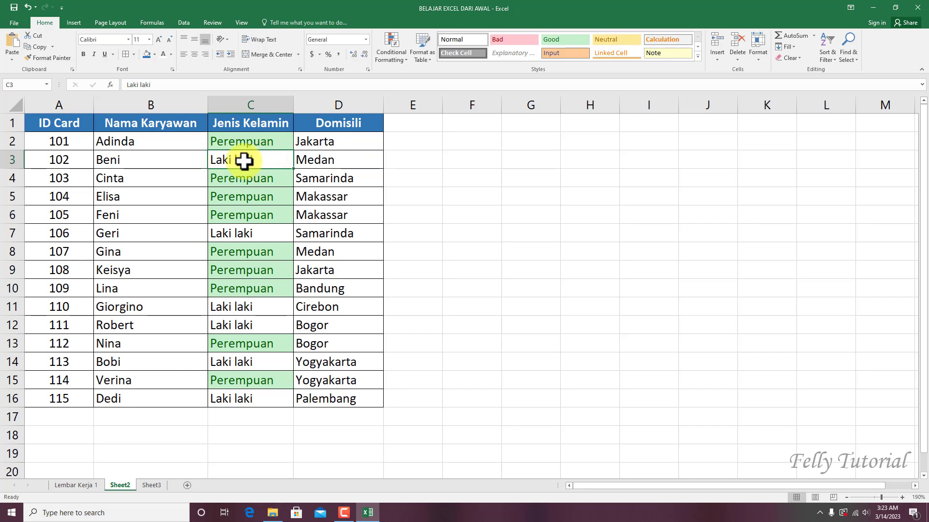
type("Perempuan")
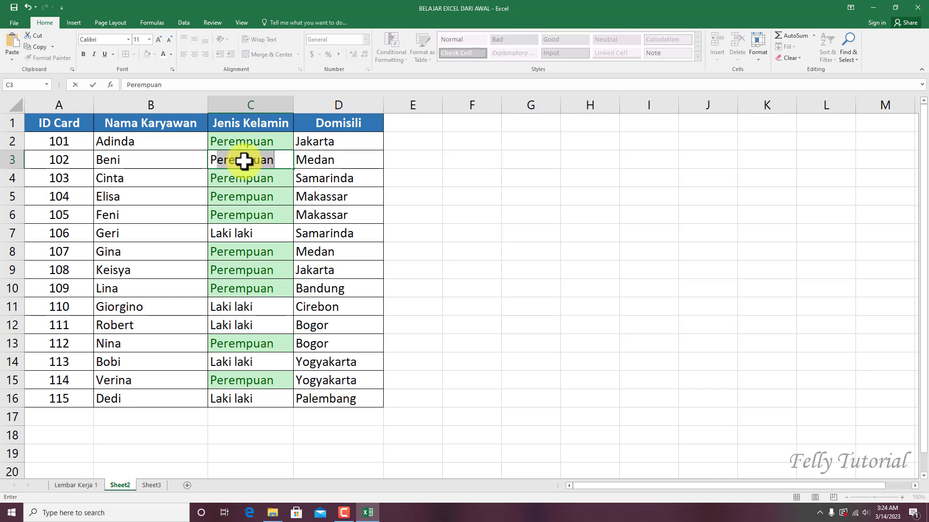
key("Return")
left_click(243, 161)
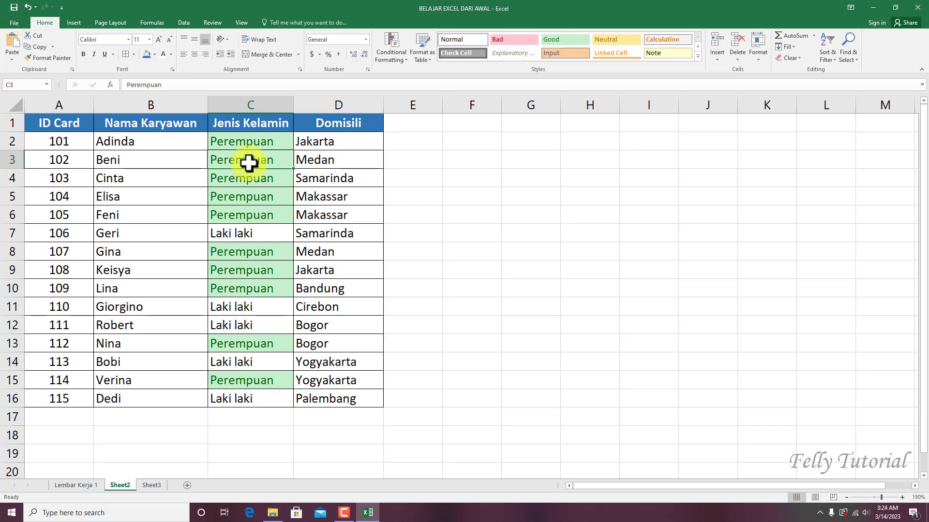
type("Laki laki")
key("Return")
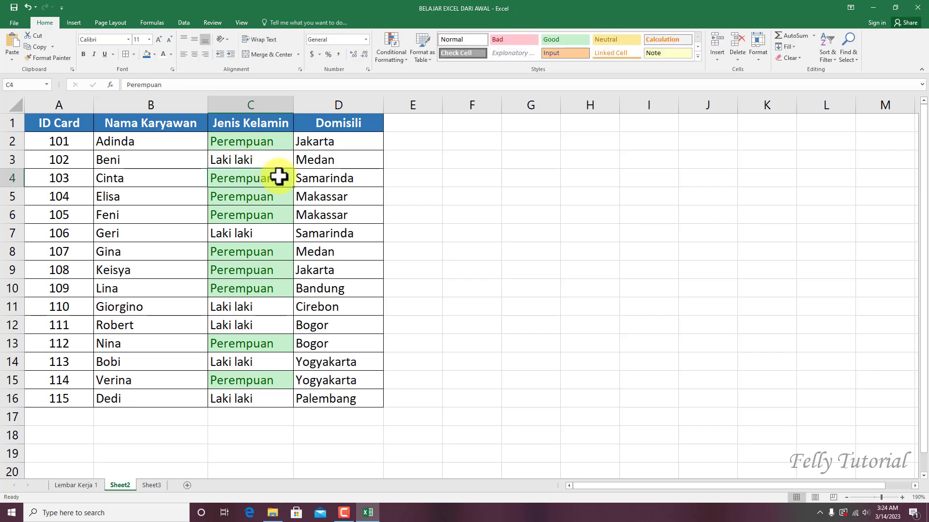
Replace the Domisili value in D3 with "Perempuan" to test a cell outside the rule's range
left_click(329, 161)
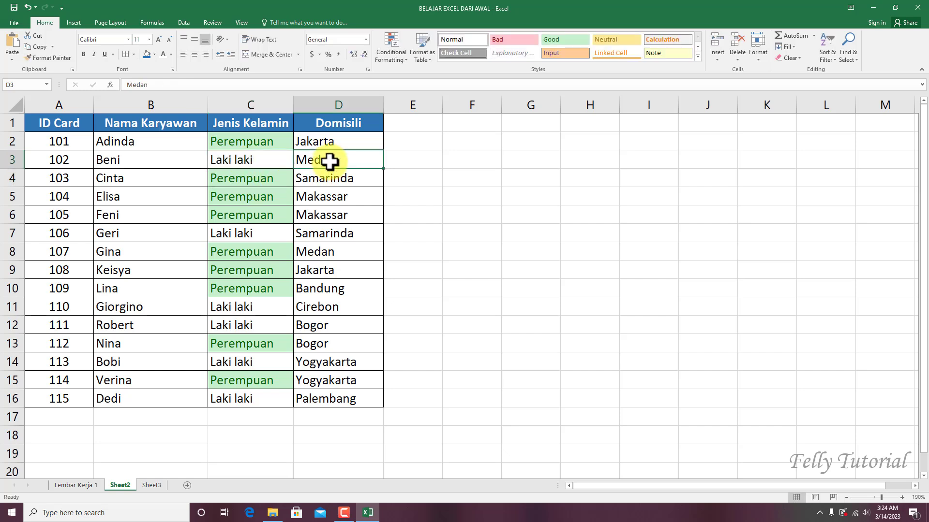
type("pere")
key("BackSpace")
key("BackSpace")
key("BackSpace")
key("BackSpace")
type("Pere")
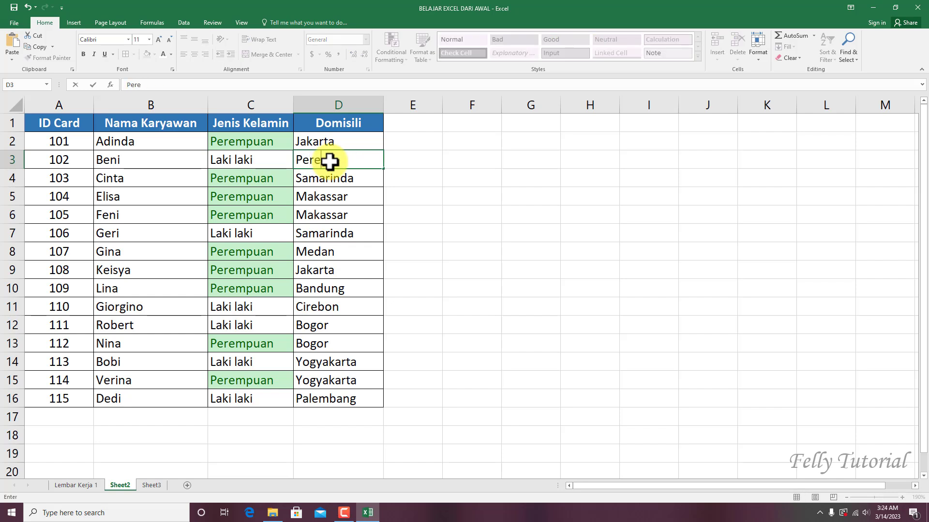
type("mpuan")
key("Return")
left_click(330, 160)
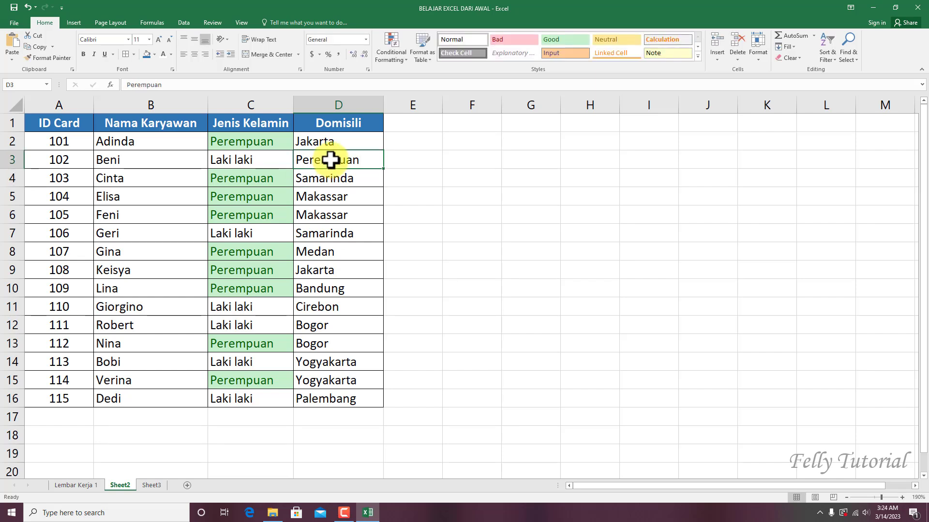
Compare the Jenis Kelamin and Domisili columns, and undo the last entry in D3
left_click(260, 103)
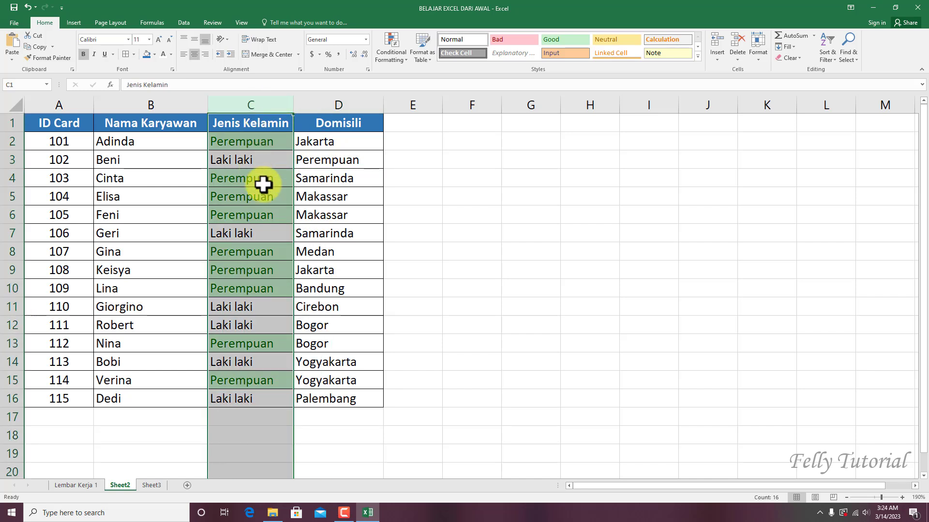
left_click(338, 105)
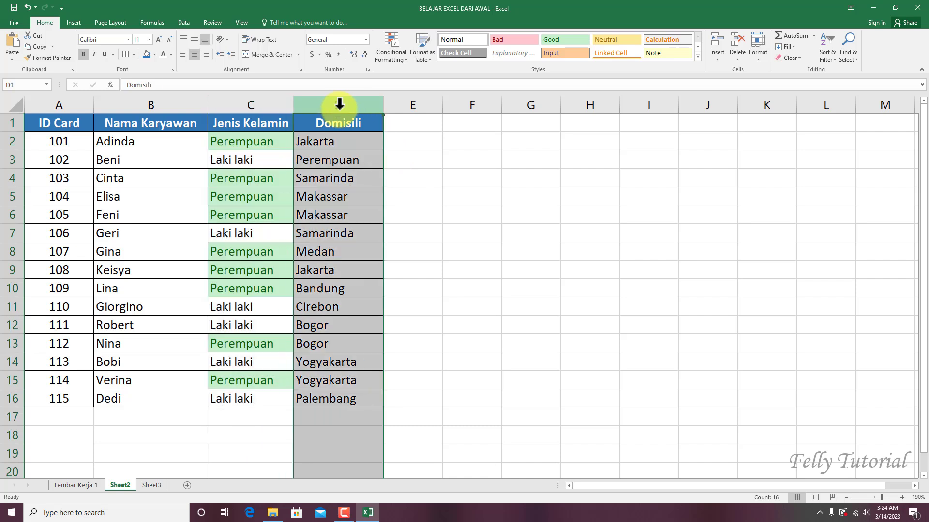
left_click(332, 157)
left_click(28, 7)
left_click(240, 201)
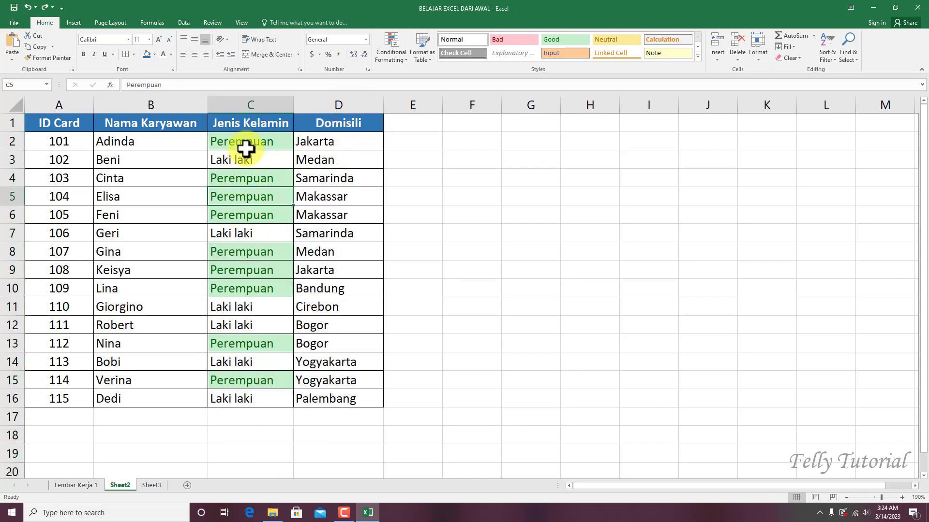
Set up an Equal To conditional formatting rule for "Laki laki" on C2:C16
left_click_drag(247, 140, 249, 400)
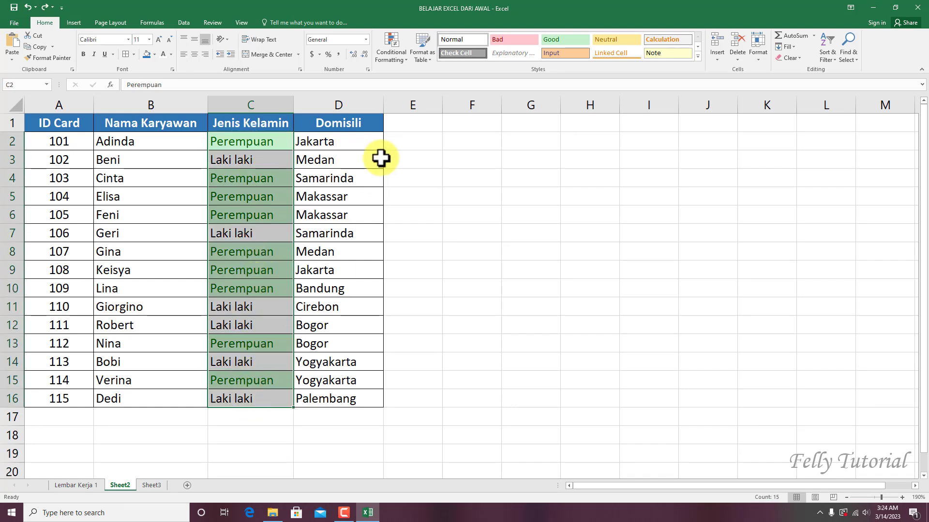
left_click(393, 54)
mouse_move(411, 73)
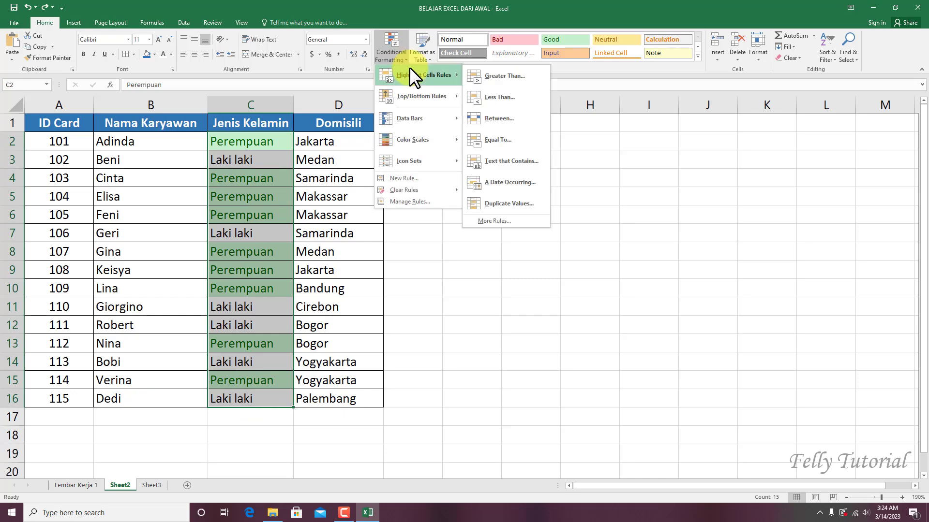
left_click(500, 139)
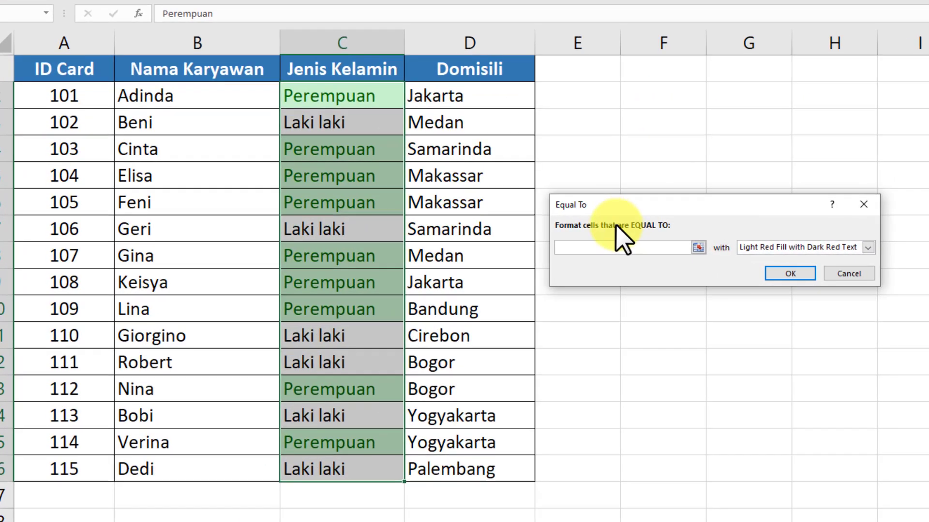
left_click(588, 251)
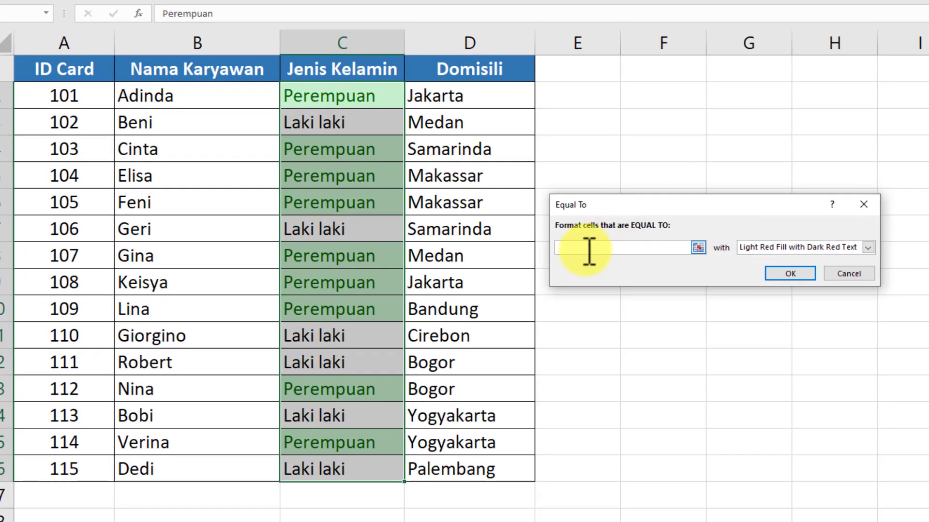
type("Laki laki")
Give the "Laki laki" rule a custom format with a yellow background fill and apply it
left_click(868, 248)
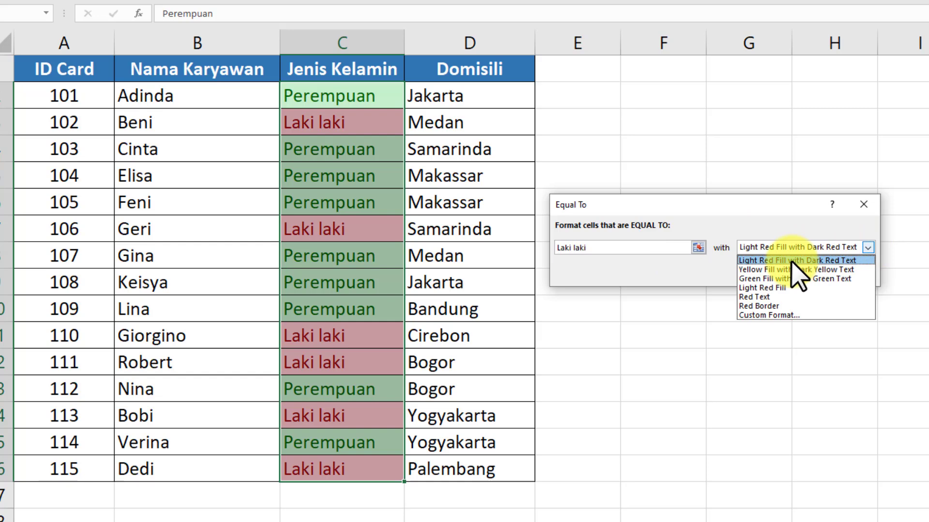
left_click(774, 316)
left_click(600, 222)
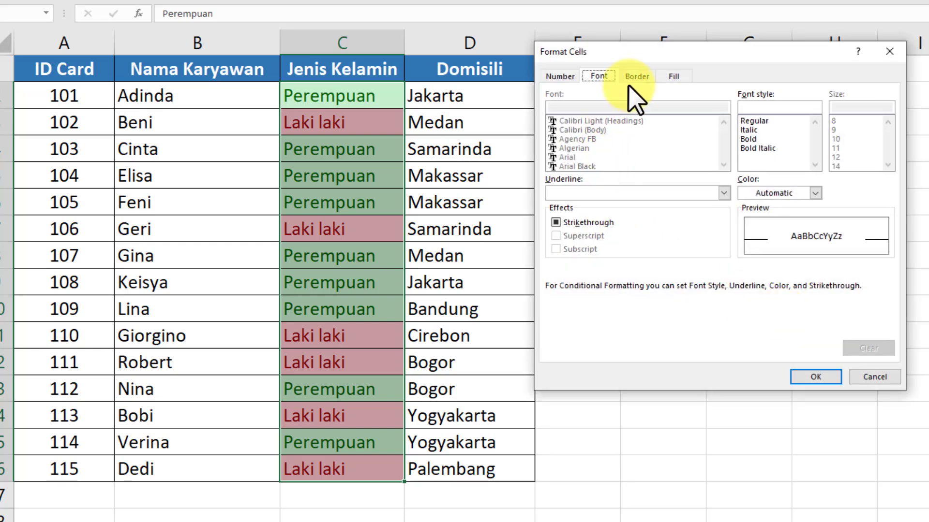
left_click(665, 79)
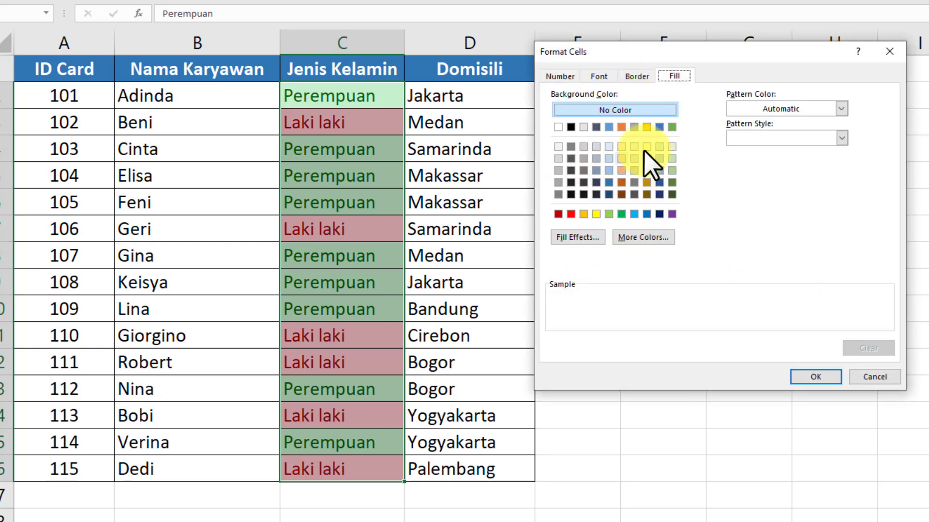
left_click(583, 215)
left_click(596, 215)
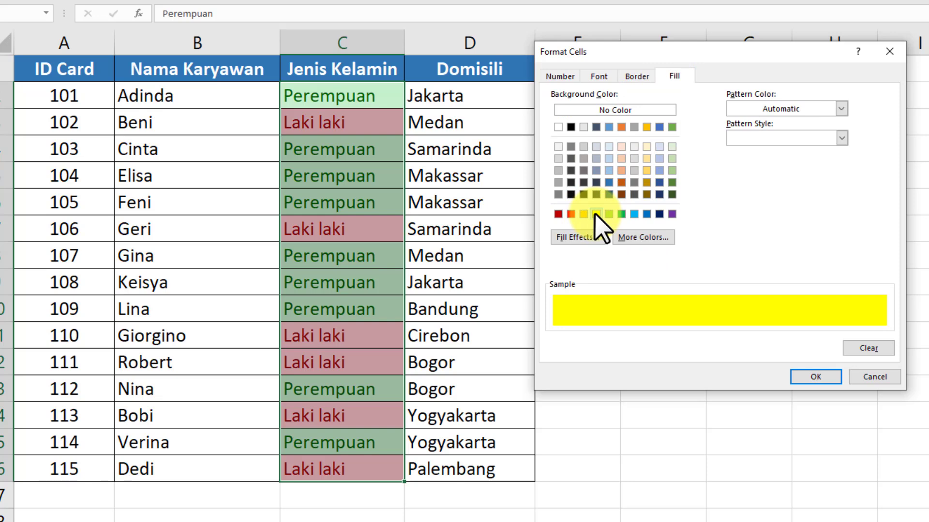
left_click(816, 378)
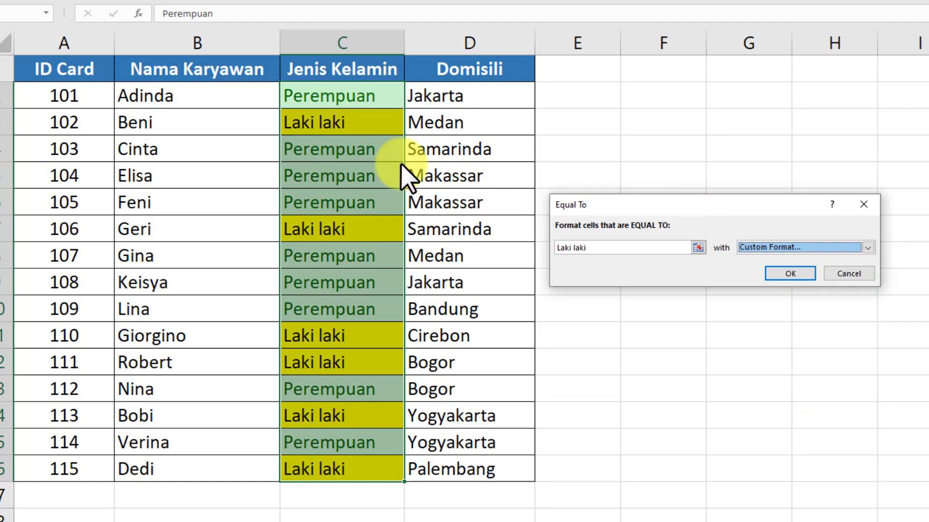
left_click(790, 274)
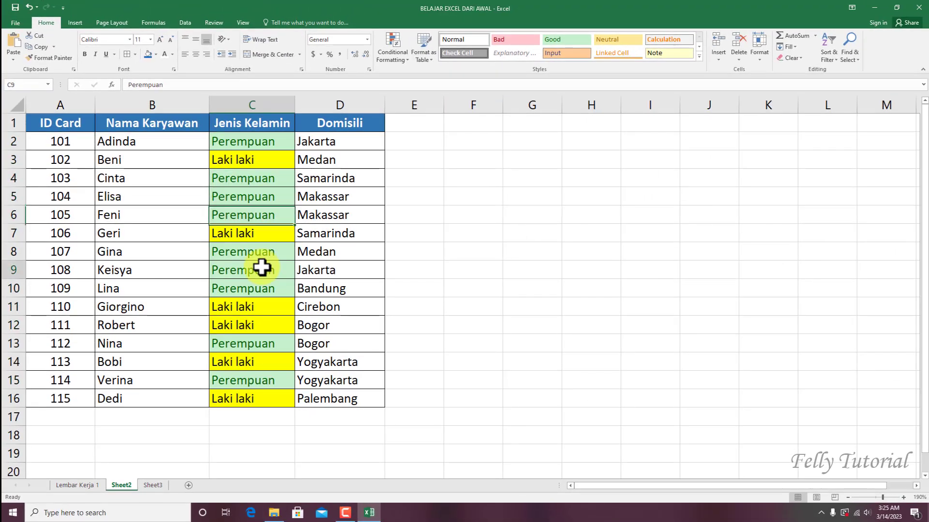
Test both rules by entering "Laki laki" in C4, and restore the cell to "Perempuan"
left_click(341, 282)
left_click(248, 183)
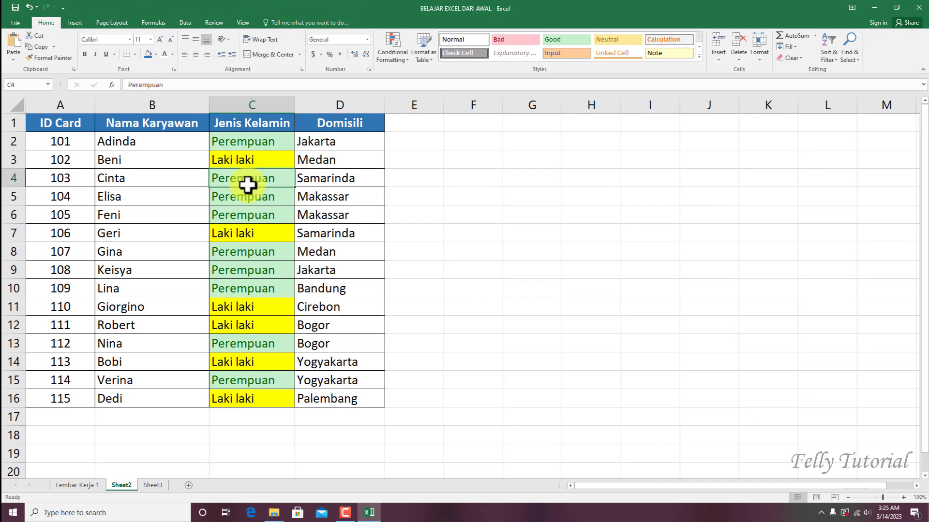
type("Laki laki")
key("Return")
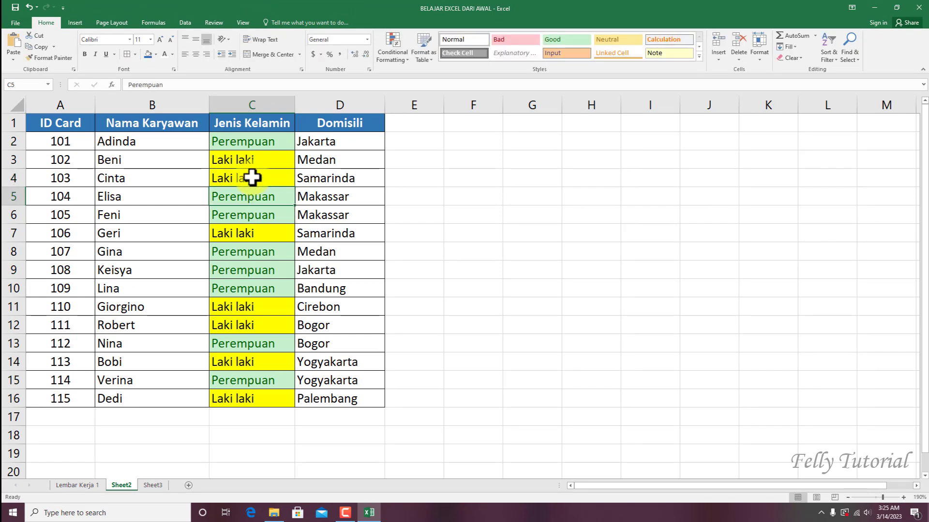
left_click(252, 178)
type("perempuan")
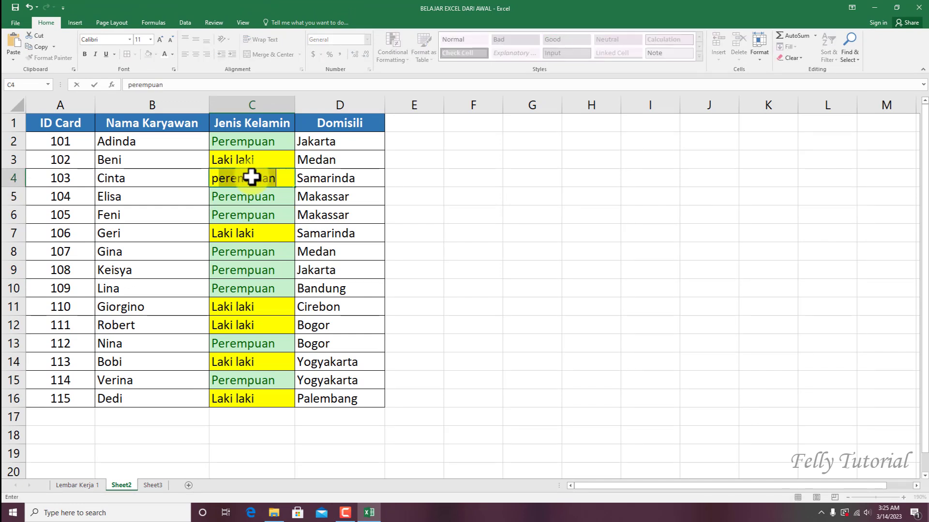
left_click(349, 212)
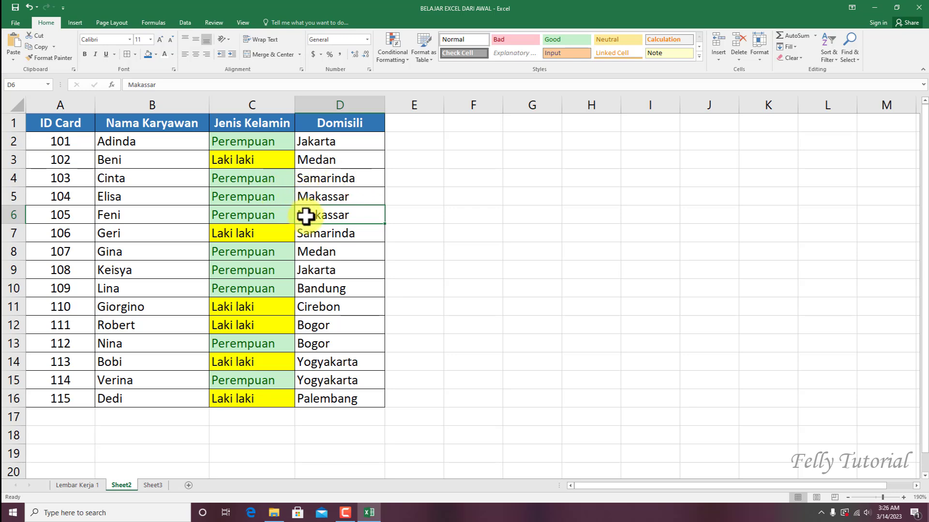
scroll(306, 213, "down", 1)
scroll(308, 211, "up", 1)
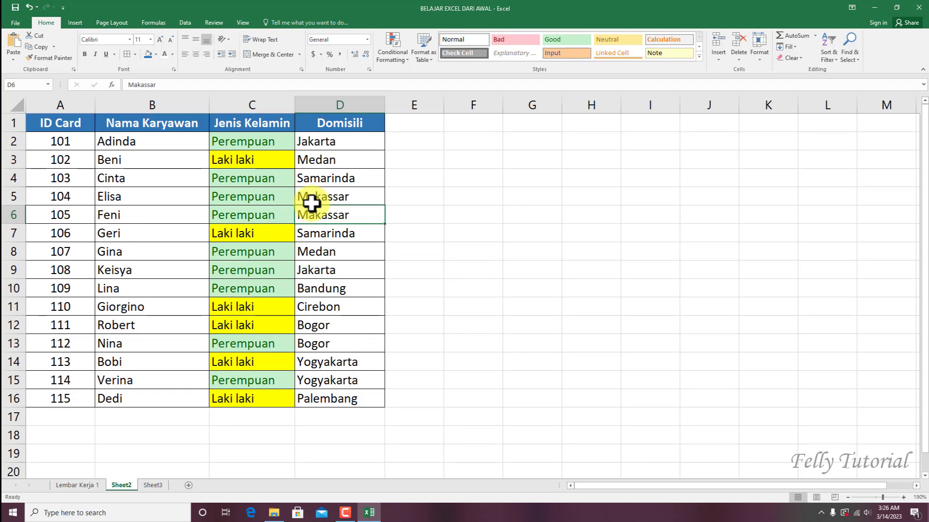
scroll(311, 203, "down", 1)
scroll(309, 201, "up", 1)
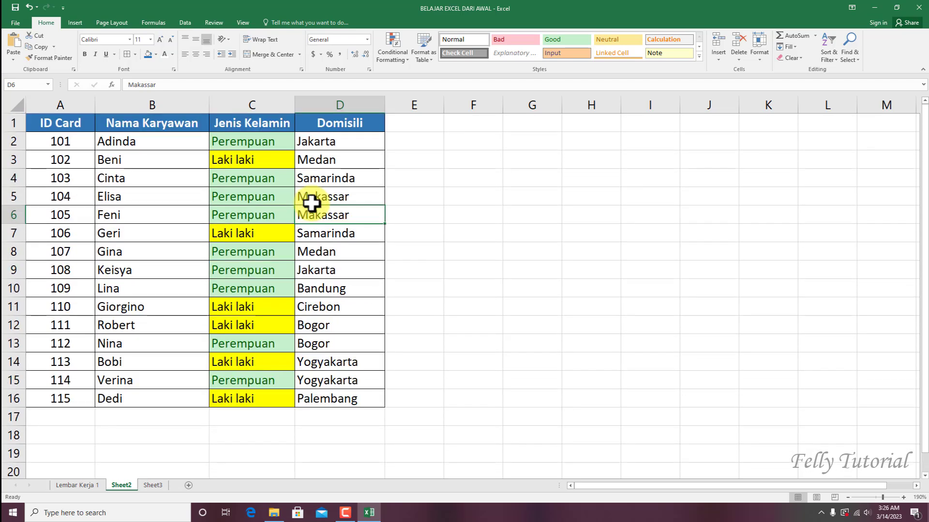